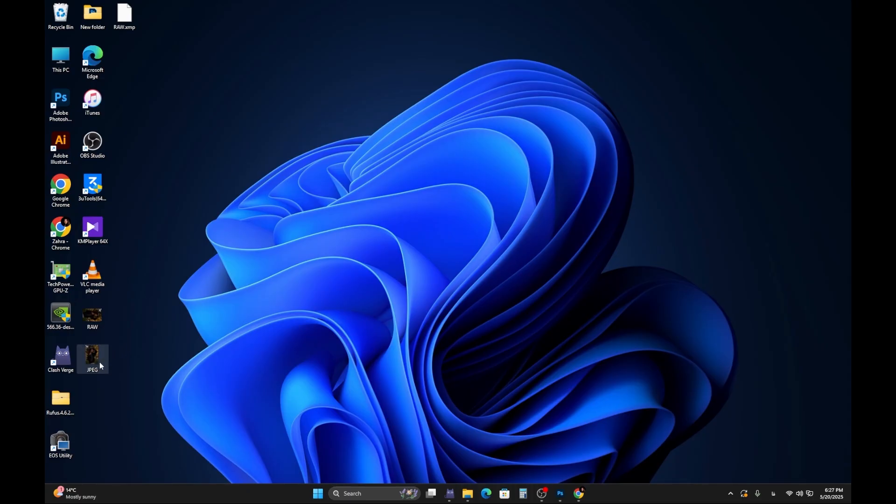
- Open the desktop JPEG photo in Adobe Photoshop 2024 and load it into the Camera Raw Filter
{"action": "right_click", "coordinate": [96, 358]}
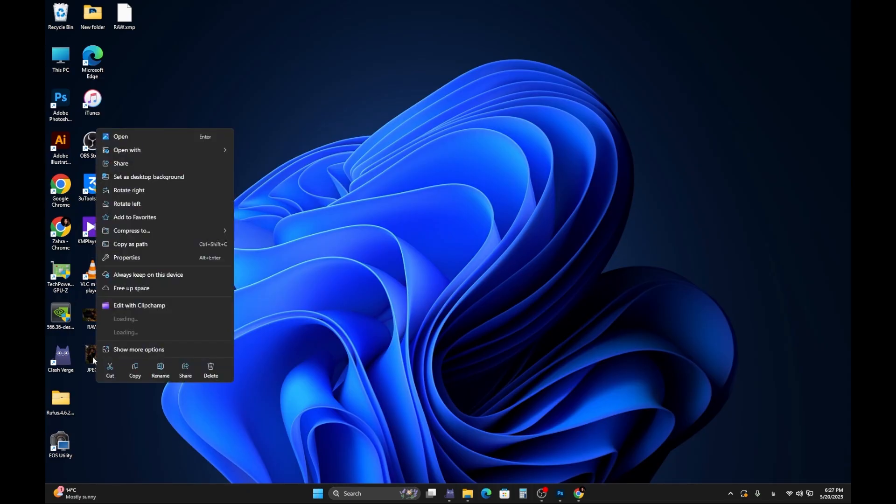
{"action": "mouse_move", "coordinate": [186, 163]}
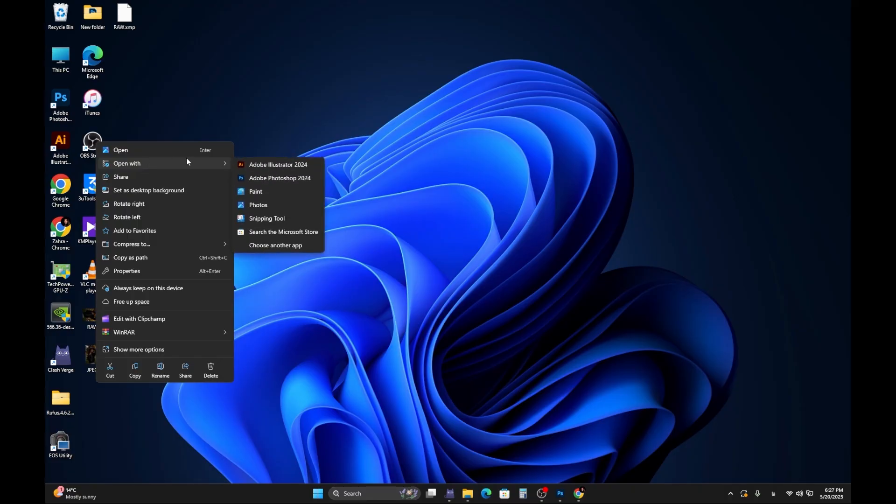
{"action": "left_click", "coordinate": [248, 175]}
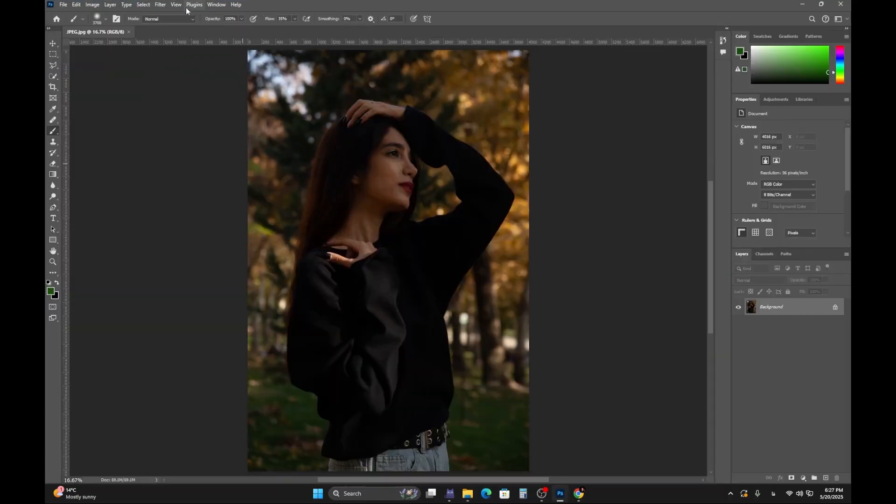
{"action": "left_click", "coordinate": [160, 4]}
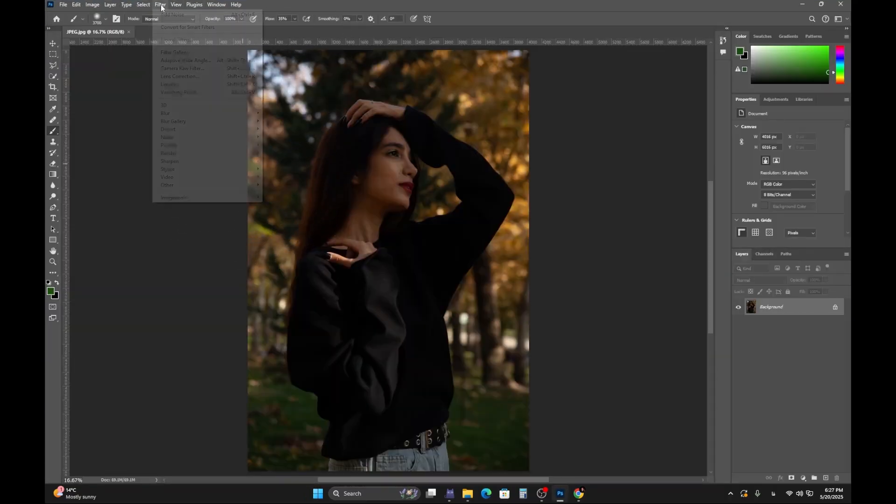
{"action": "left_click", "coordinate": [186, 70]}
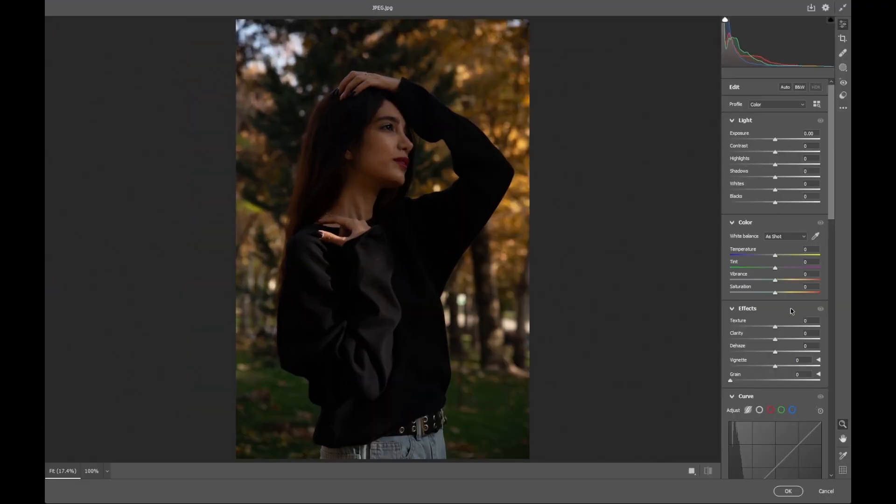
- Cancel the Camera Raw Filter, then close the JPEG document and return to the desktop
{"action": "left_click", "coordinate": [822, 492]}
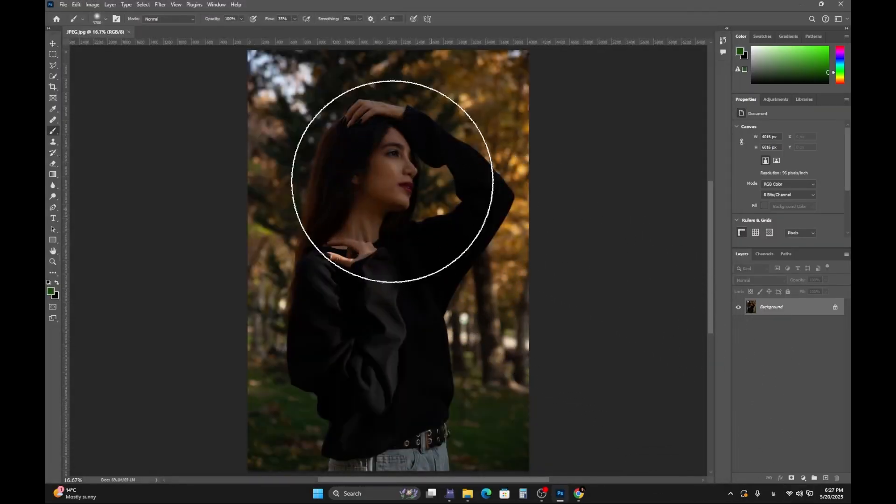
{"action": "left_click", "coordinate": [129, 31]}
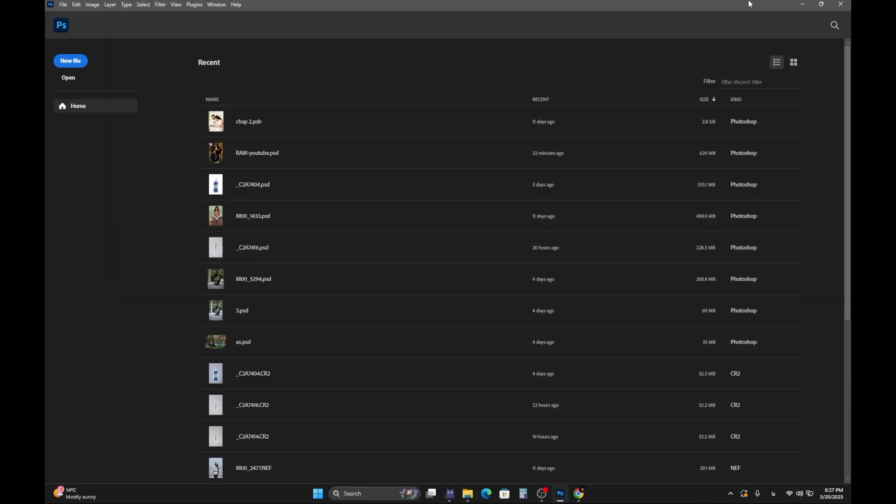
{"action": "left_click", "coordinate": [803, 5]}
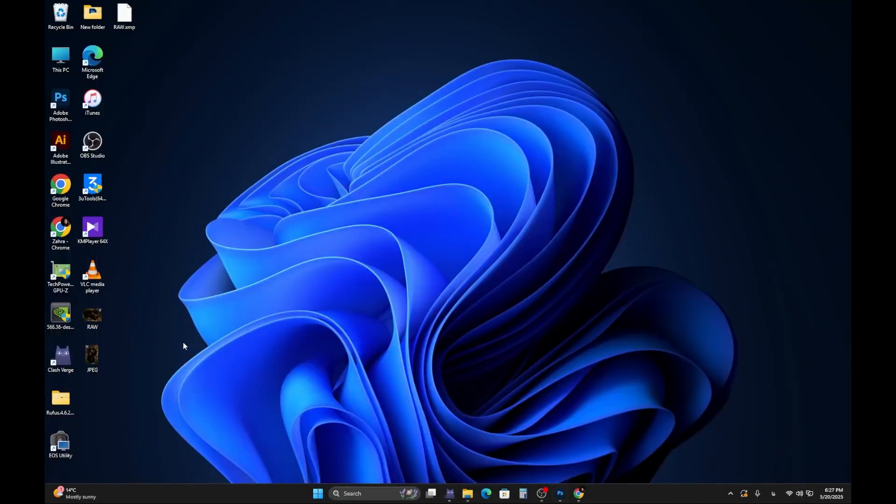
- Open the desktop RAW photo with Adobe Photoshop 2024
{"action": "right_click", "coordinate": [93, 318]}
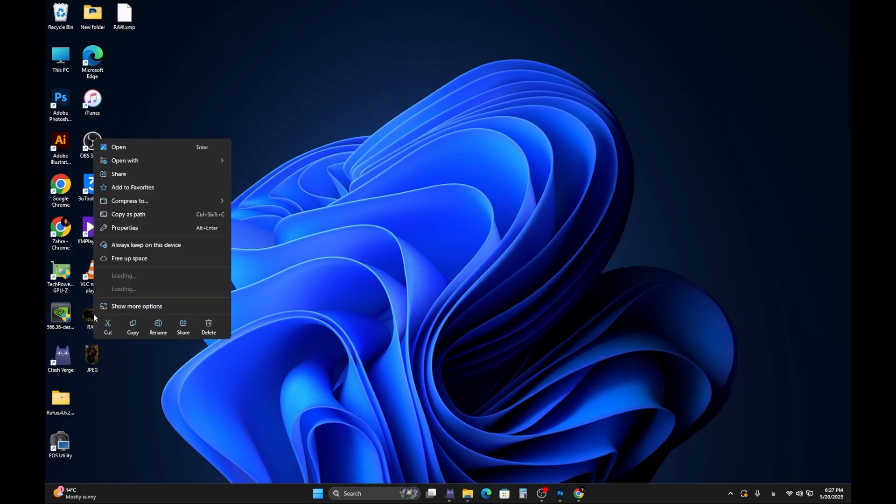
{"action": "mouse_move", "coordinate": [164, 172]}
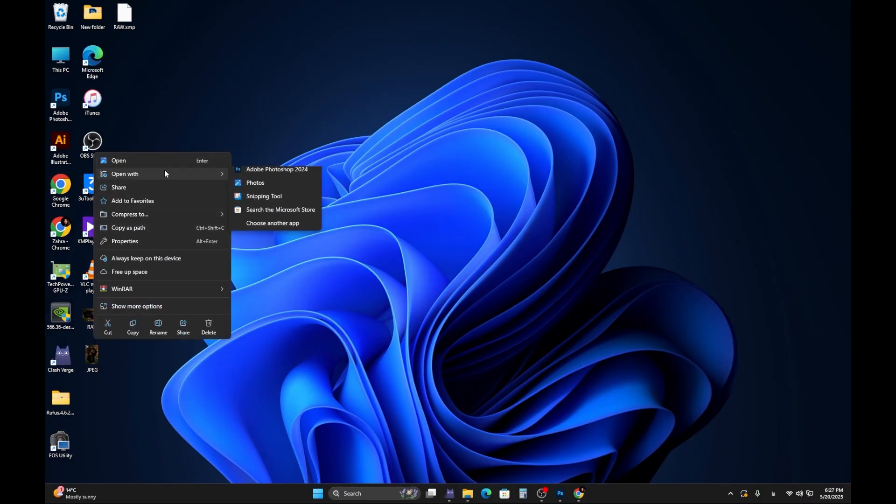
{"action": "left_click", "coordinate": [260, 175]}
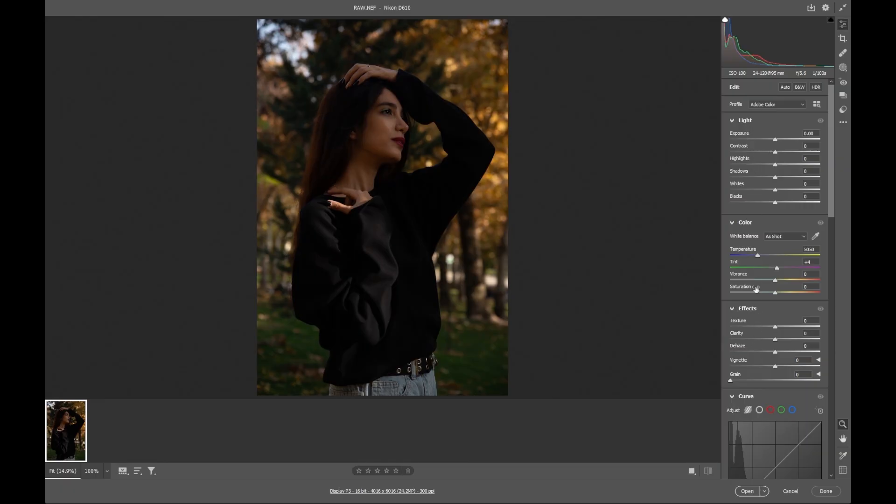
- Create a background mask and set its Exposure to +0.90, Highlights to -20, Shadows to +30 and Blacks to -5
{"action": "left_click", "coordinate": [844, 68]}
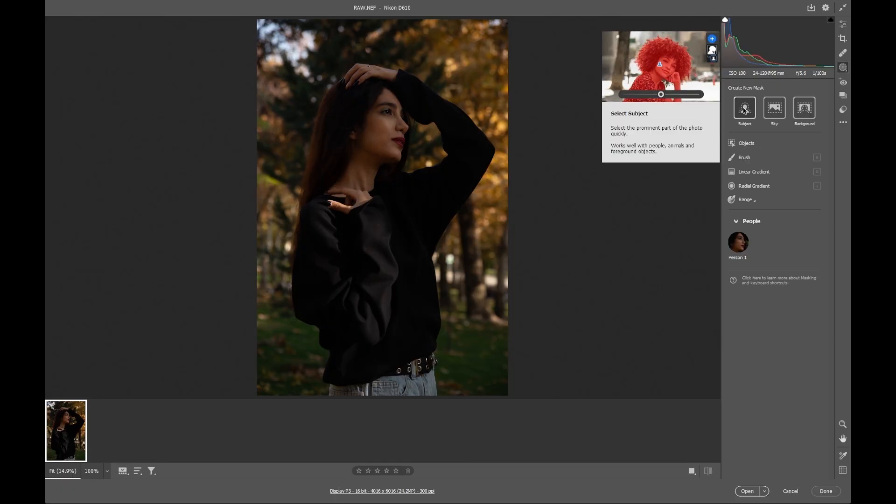
{"action": "left_click", "coordinate": [804, 109]}
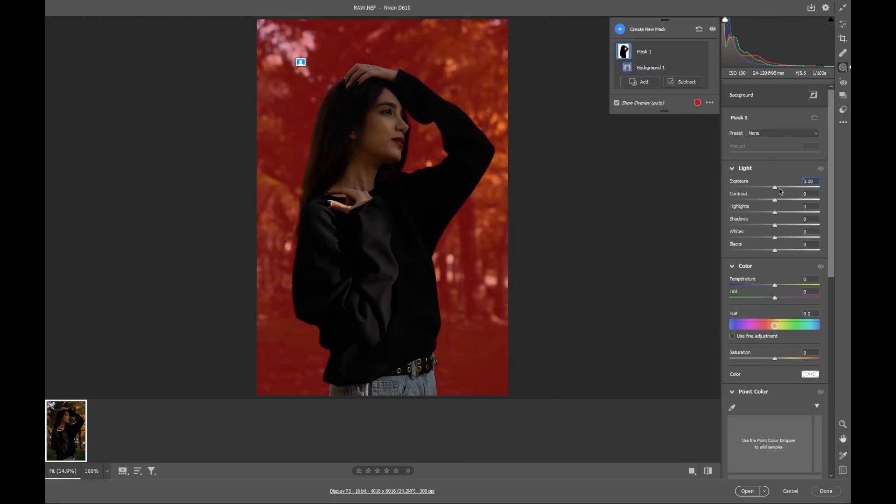
{"action": "left_click", "coordinate": [814, 180]}
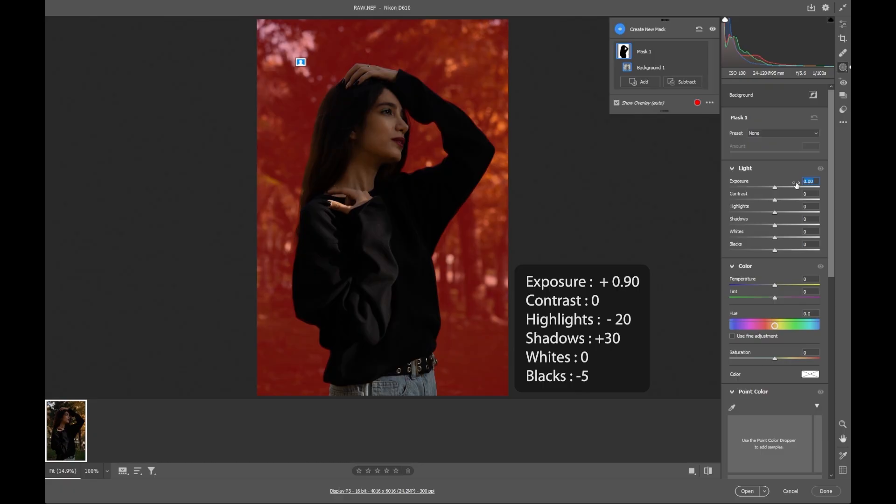
{"action": "type", "text": "0.9"}
{"action": "left_click", "coordinate": [811, 207]}
{"action": "type", "text": "-"}
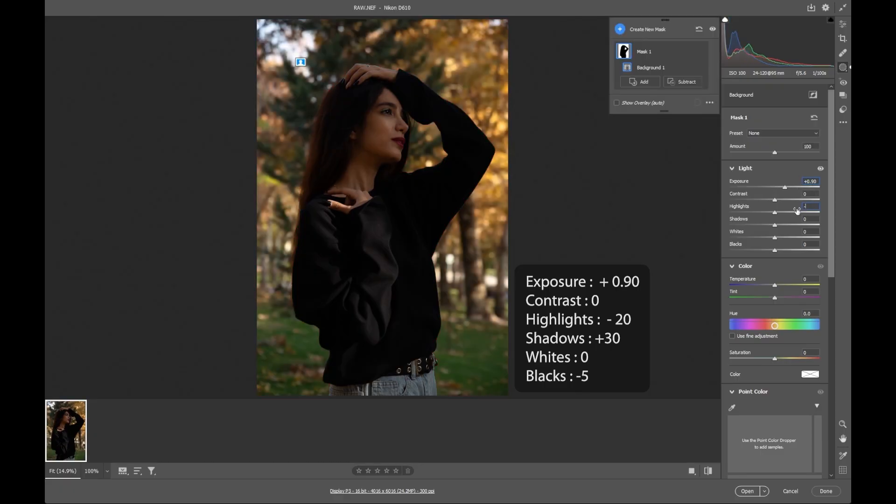
{"action": "type", "text": "20"}
{"action": "left_click", "coordinate": [811, 218]}
{"action": "type", "text": "30"}
{"action": "left_click", "coordinate": [811, 232]}
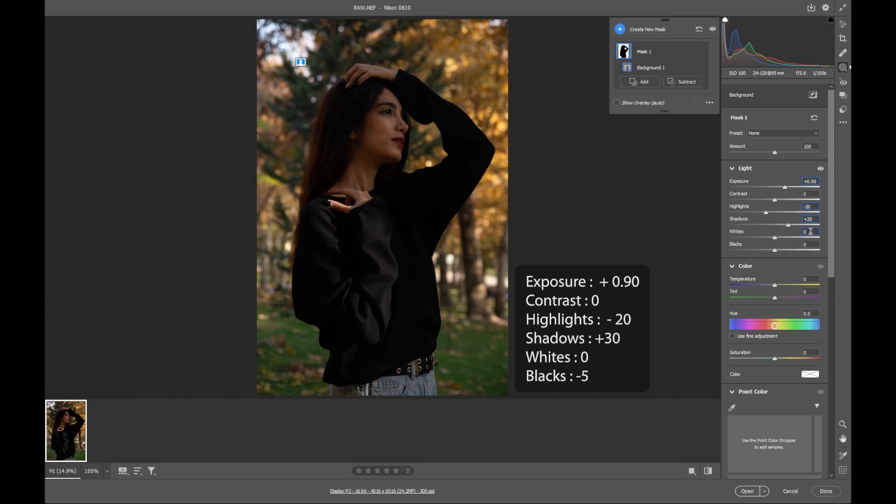
{"action": "left_click_drag", "start_coordinate": [810, 244], "coordinate": [796, 247]}
{"action": "type", "text": "-5"}
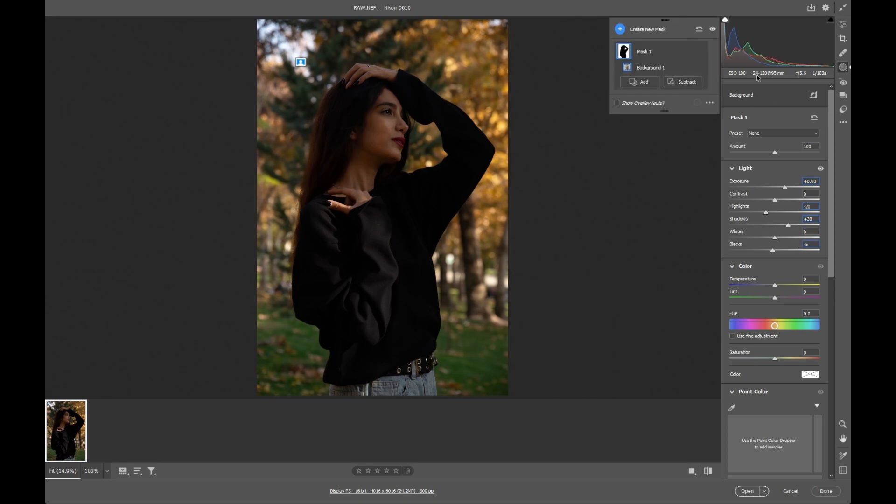
- Add a new Select Subject mask and set its Exposure to +1.40 and Contrast to 0
{"action": "left_click", "coordinate": [621, 29]}
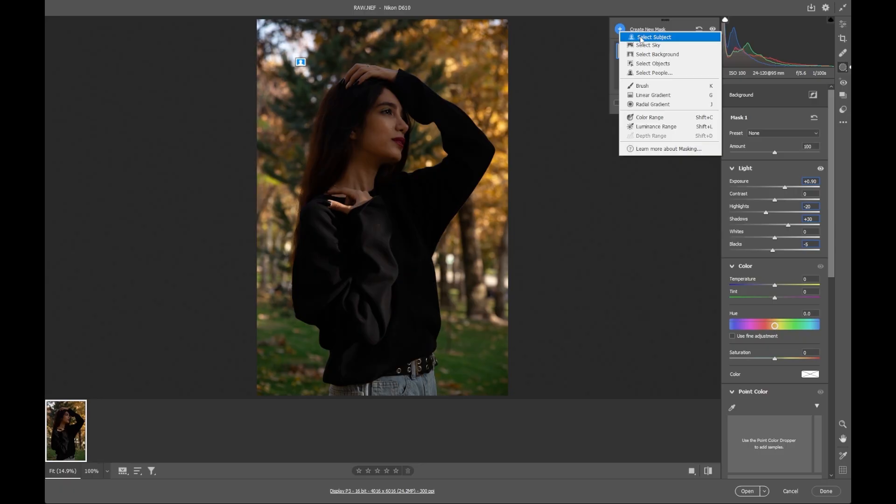
{"action": "left_click", "coordinate": [641, 37]}
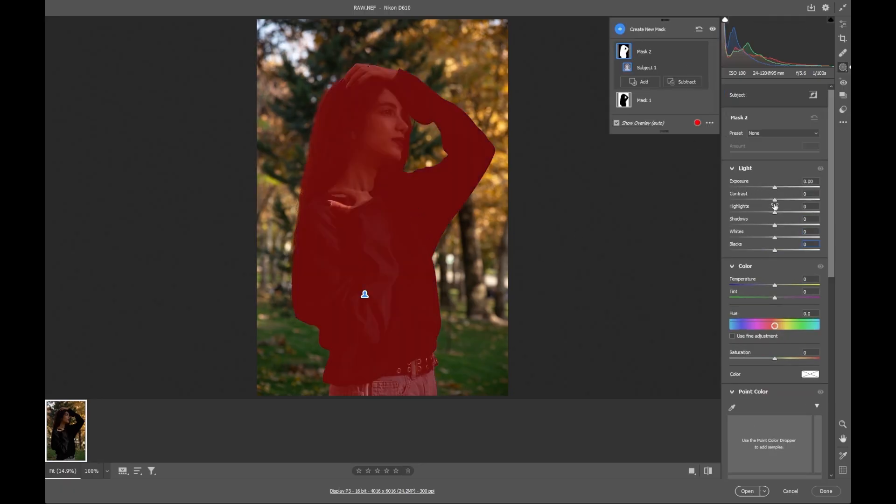
{"action": "left_click", "coordinate": [804, 181]}
{"action": "type", "text": "1."}
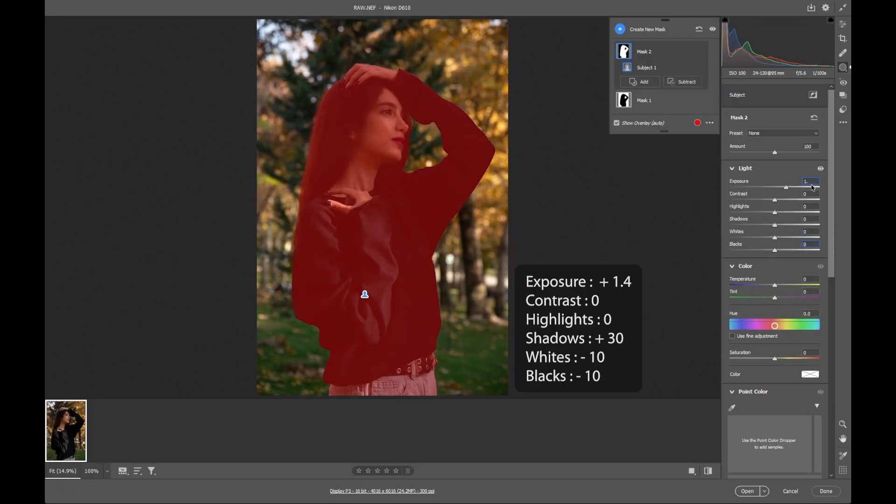
{"action": "type", "text": "40"}
{"action": "left_click", "coordinate": [798, 201]}
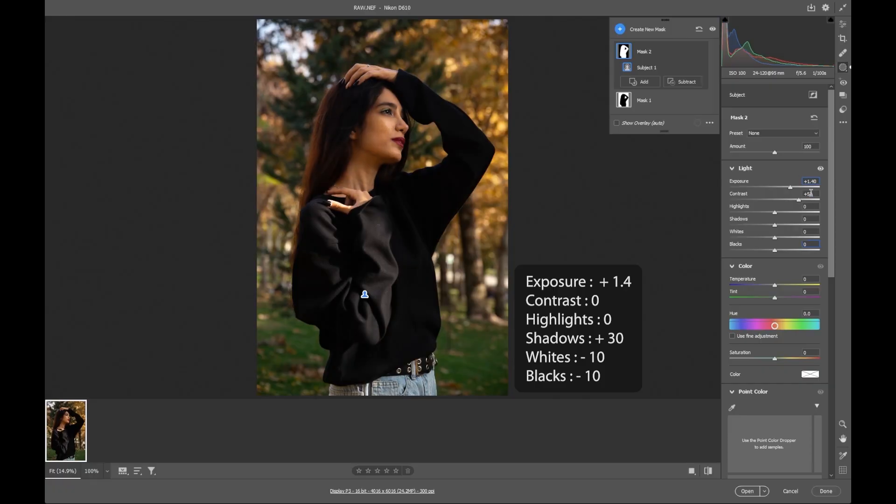
{"action": "left_click", "coordinate": [811, 193]}
{"action": "type", "text": "0"}
- Set the subject mask's Shadows to +30, Whites to -10 and Blacks to -10
{"action": "left_click", "coordinate": [810, 206]}
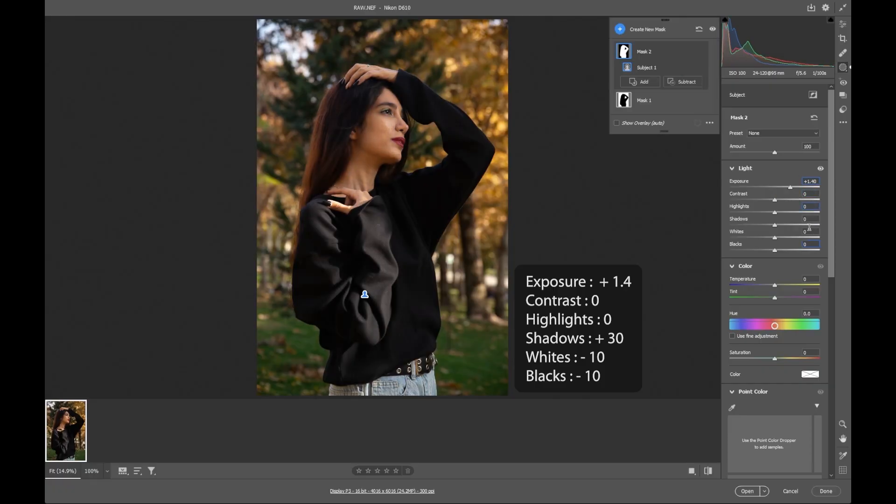
{"action": "type", "text": "30"}
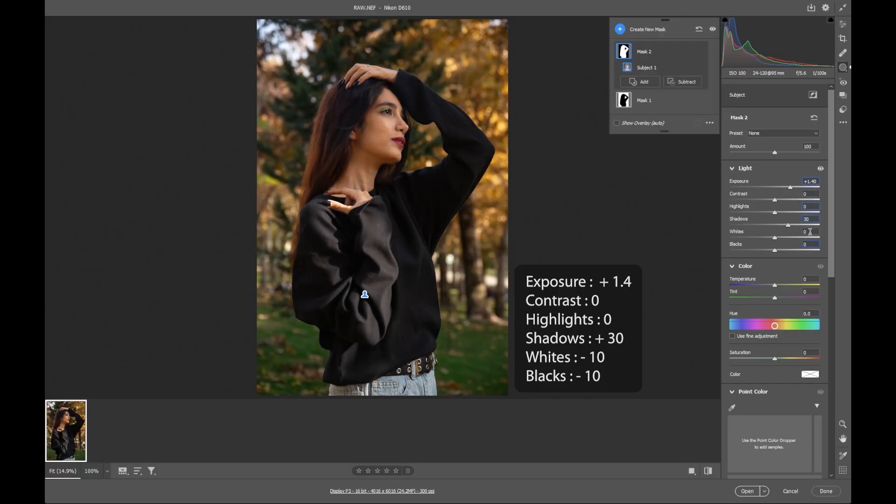
{"action": "left_click", "coordinate": [810, 231]}
{"action": "type", "text": "-10"}
{"action": "left_click", "coordinate": [804, 244]}
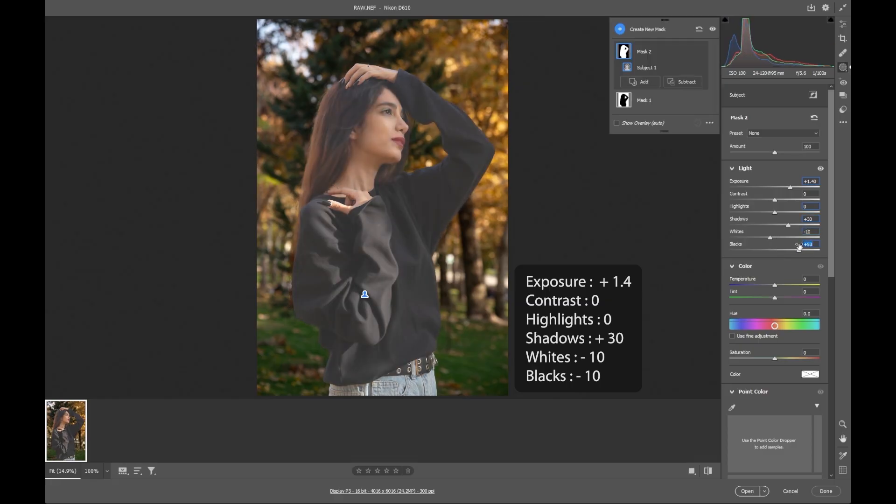
{"action": "type", "text": "-10"}
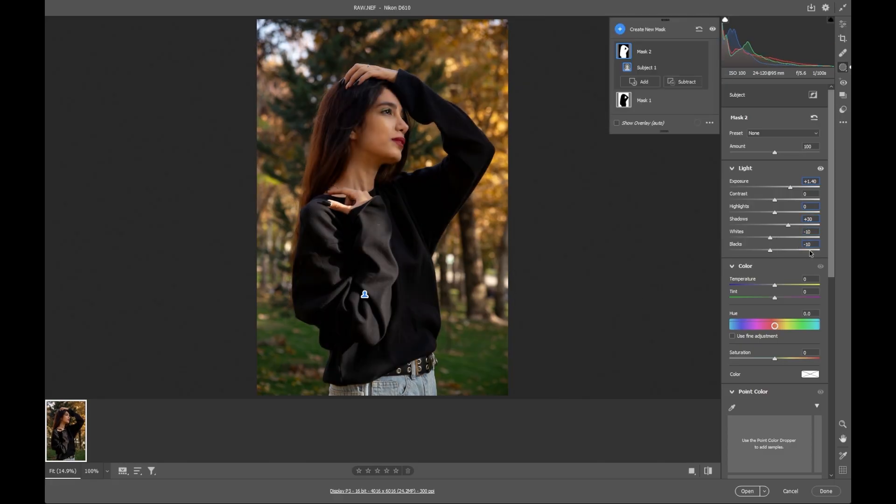
- Open the adjusted RAW photo as a Photoshop document and duplicate the Background layer
{"action": "left_click", "coordinate": [748, 491]}
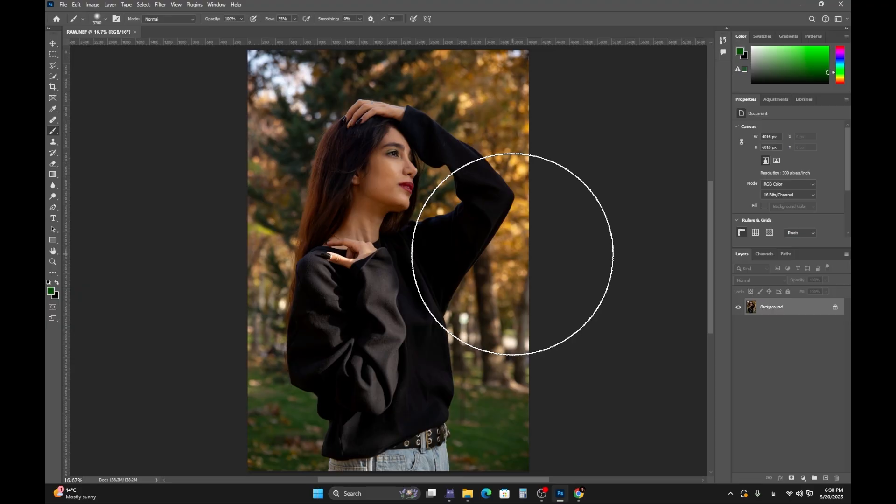
{"action": "key", "text": "ctrl+j"}
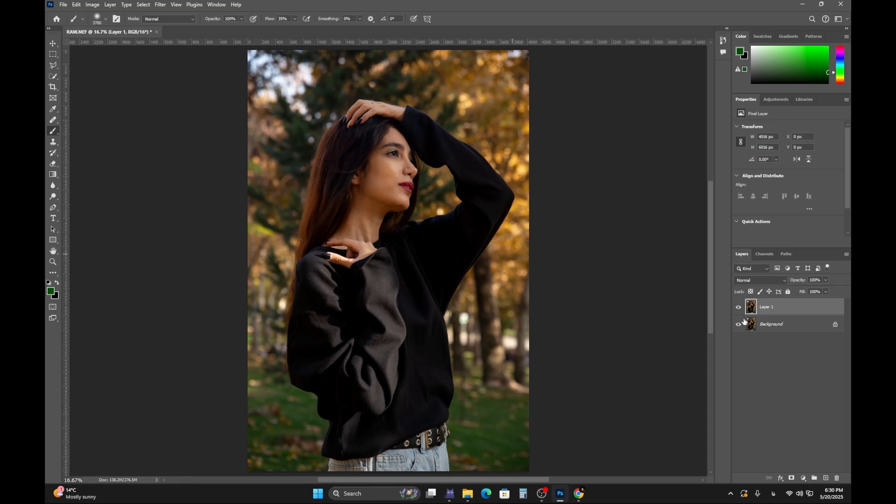
- Heal the dark spots on the cheek and beside the mouth using the Healing Brush at about 25 px
{"action": "key", "text": "ctrl+plus"}
{"action": "key", "text": "ctrl+plus"}
{"action": "key", "text": "ctrl+plus"}
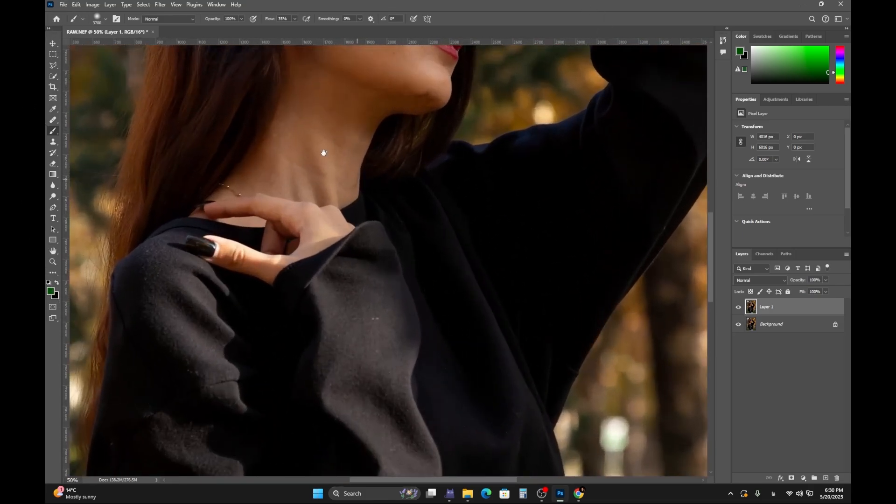
{"action": "left_click_drag", "start_coordinate": [391, 201], "coordinate": [417, 361]}
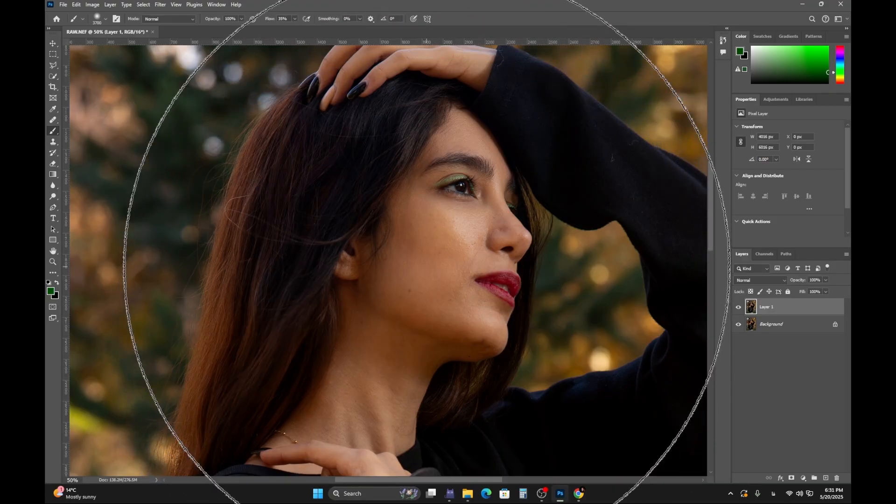
{"action": "key", "text": "ctrl+plus"}
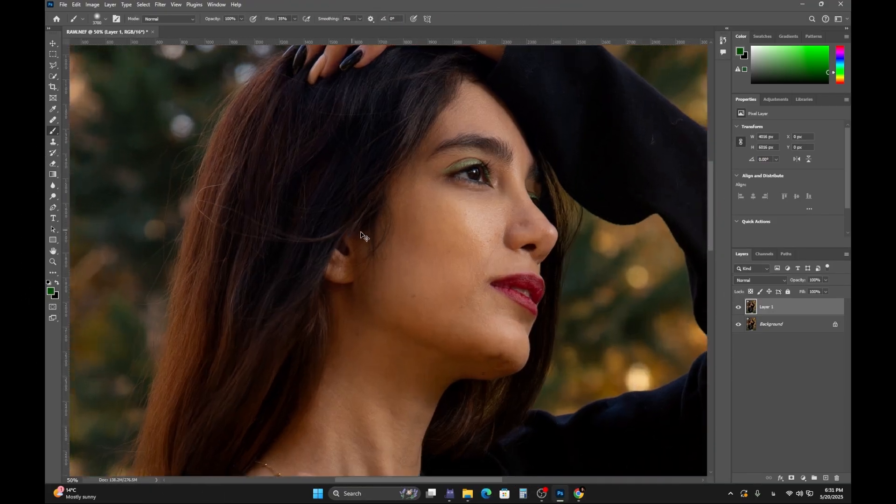
{"action": "left_click_drag", "start_coordinate": [436, 252], "coordinate": [361, 236]}
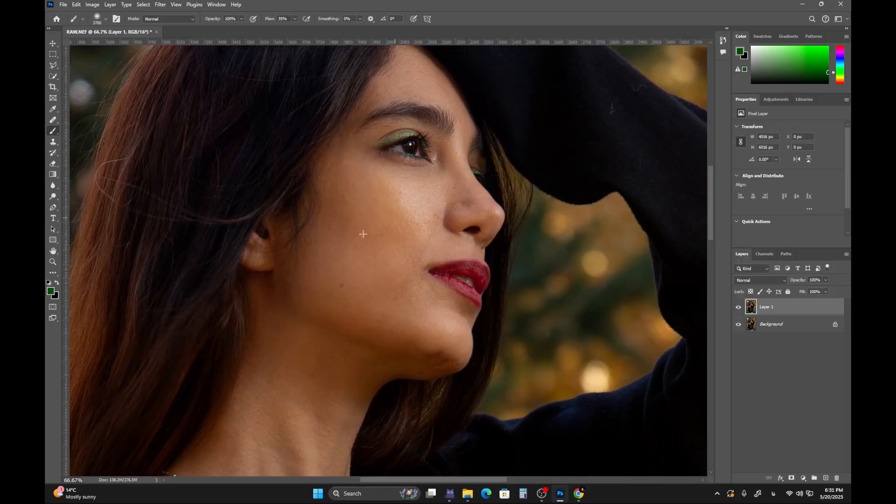
{"action": "left_click", "coordinate": [53, 120]}
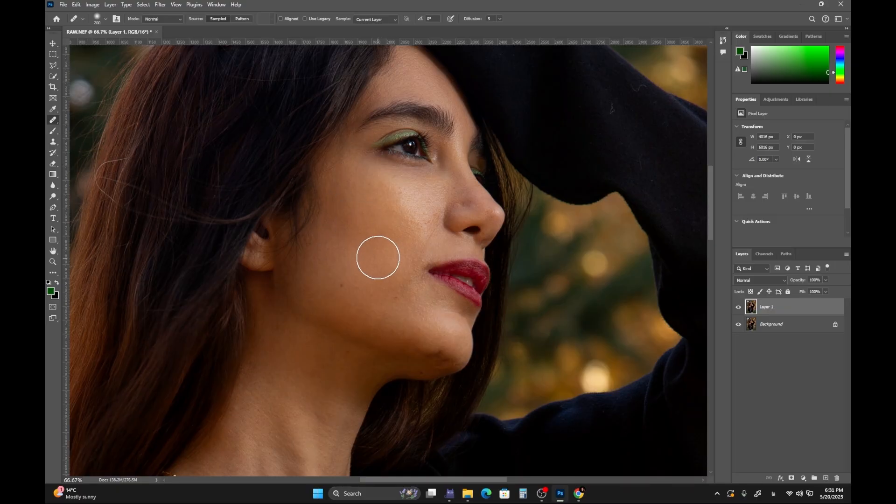
{"action": "key", "text": "bracketleft"}
{"action": "key", "text": "bracketleft"}
{"action": "key", "text": "bracketleft"}
{"action": "key", "text": "bracketleft"}
{"action": "key", "text": "bracketleft"}
{"action": "key", "text": "bracketleft"}
{"action": "key", "text": "bracketleft"}
{"action": "key", "text": "bracketleft"}
{"action": "key", "text": "bracketleft"}
{"action": "scroll", "coordinate": [353, 285], "scroll_direction": "up", "scroll_amount": 1}
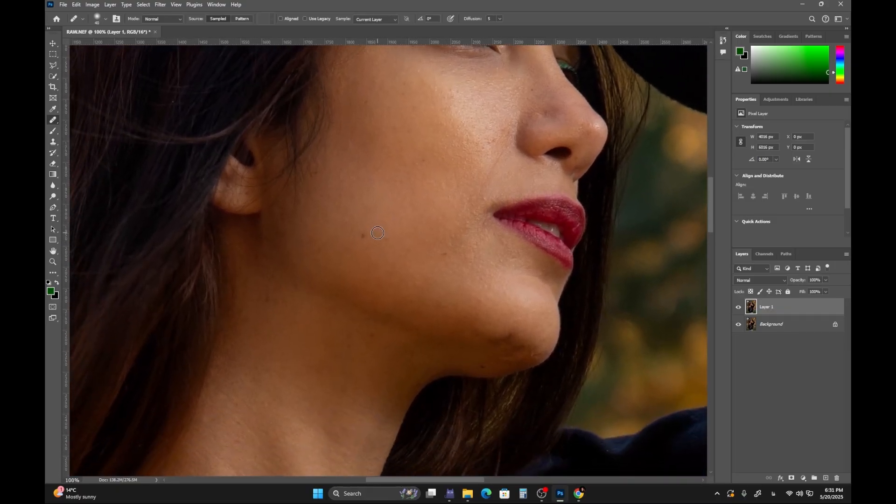
{"action": "key", "text": "bracketleft"}
{"action": "key", "text": "bracketleft"}
{"action": "left_click", "coordinate": [358, 256], "text": "alt"}
{"action": "left_click_drag", "start_coordinate": [363, 235], "coordinate": [387, 237]}
{"action": "left_click_drag", "start_coordinate": [470, 224], "coordinate": [424, 236]}
- Heal the small blemishes along the chin and jawline
{"action": "scroll", "coordinate": [420, 200], "scroll_direction": "up", "scroll_amount": 5}
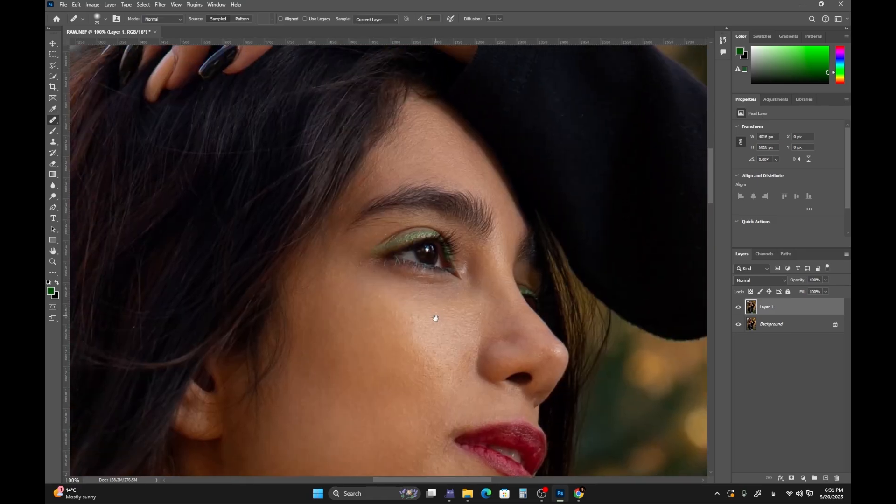
{"action": "scroll", "coordinate": [406, 191], "scroll_direction": "down", "scroll_amount": 5}
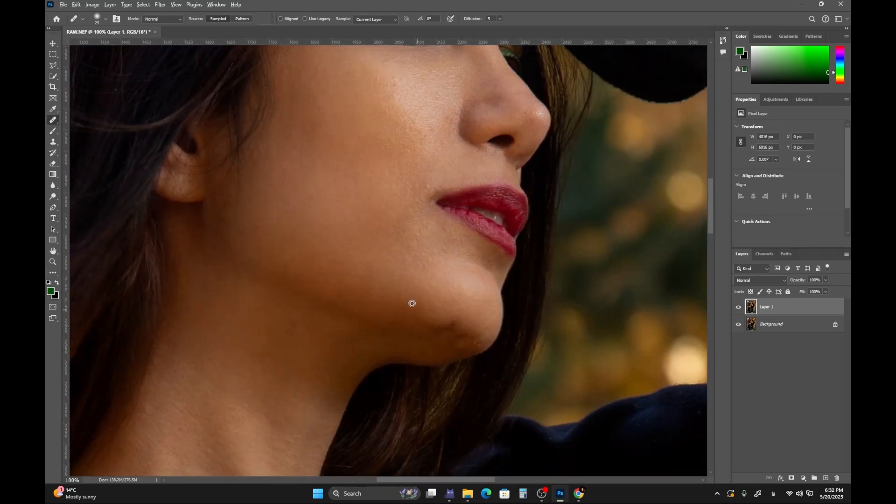
{"action": "mouse_move", "coordinate": [435, 335]}
{"action": "left_mouse_down"}
{"action": "mouse_move", "coordinate": [452, 321]}
{"action": "mouse_move", "coordinate": [463, 323]}
{"action": "mouse_move", "coordinate": [426, 327]}
{"action": "mouse_move", "coordinate": [474, 344]}
{"action": "left_mouse_up"}
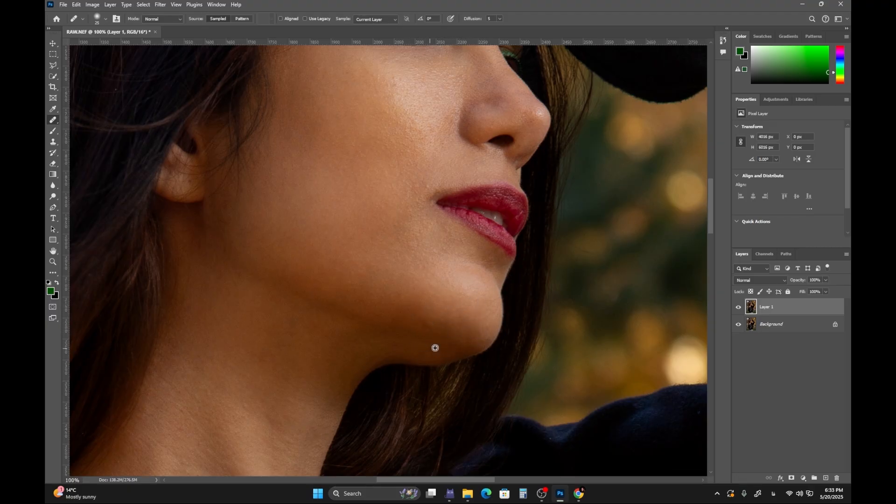
{"action": "scroll", "coordinate": [464, 344], "scroll_direction": "up", "scroll_amount": 3}
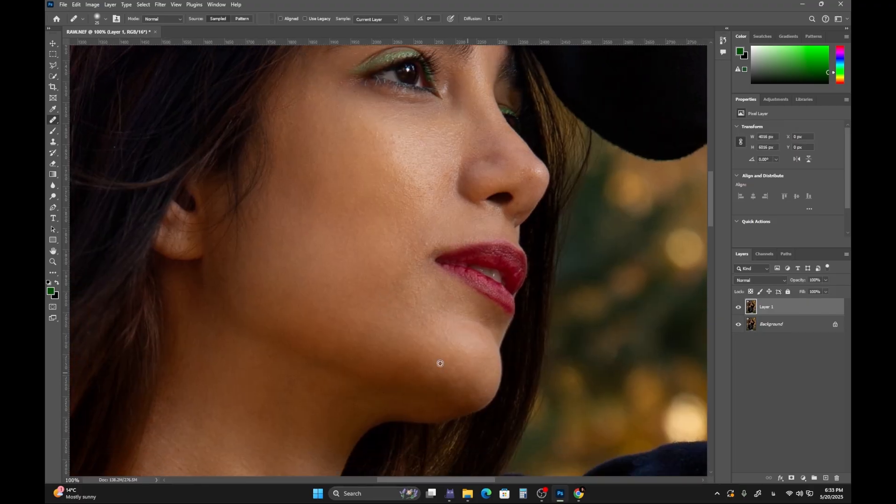
- Heal the lint specks on the sleeves and body of the black sweater with a small brush
{"action": "scroll", "coordinate": [438, 357], "scroll_direction": "down", "scroll_amount": 1}
{"action": "scroll", "coordinate": [352, 334], "scroll_direction": "down", "scroll_amount": 3}
{"action": "scroll", "coordinate": [448, 274], "scroll_direction": "up", "scroll_amount": 1}
{"action": "scroll", "coordinate": [431, 320], "scroll_direction": "down", "scroll_amount": 5}
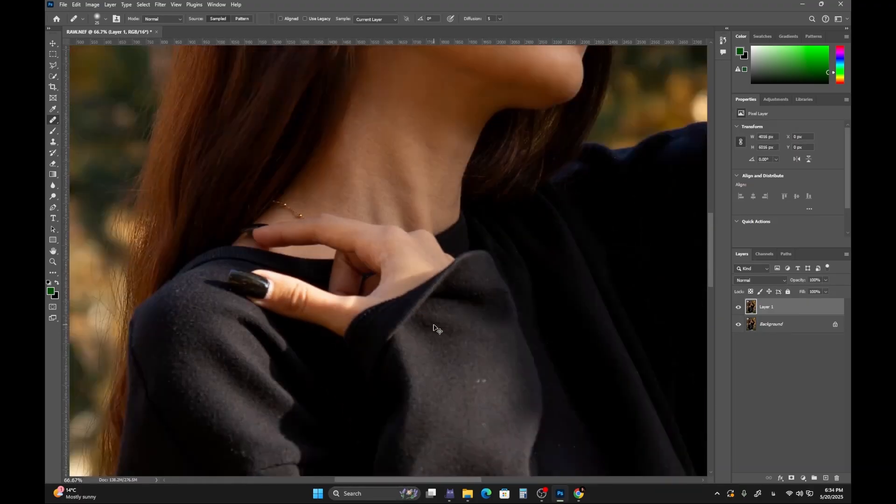
{"action": "scroll", "coordinate": [419, 294], "scroll_direction": "up", "scroll_amount": 5}
{"action": "key", "text": "bracketleft"}
{"action": "key", "text": "bracketleft"}
{"action": "key", "text": "bracketleft"}
{"action": "scroll", "coordinate": [360, 184], "scroll_direction": "up", "scroll_amount": 2}
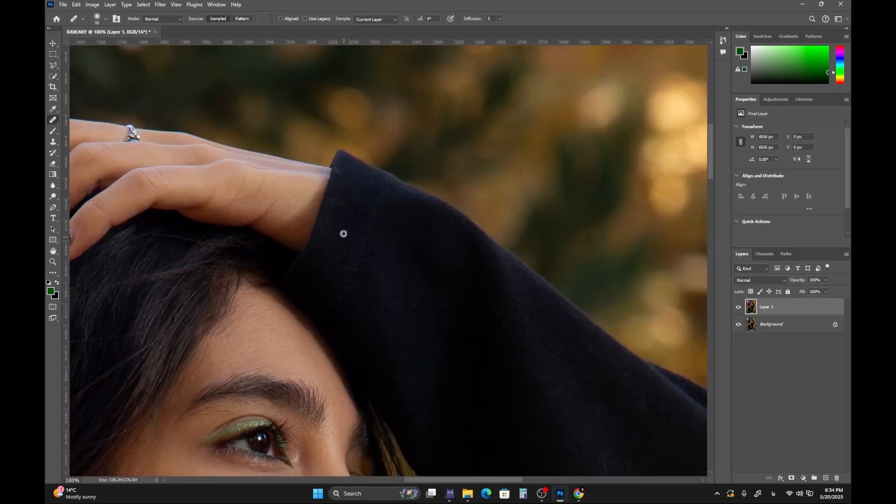
{"action": "scroll", "coordinate": [340, 203], "scroll_direction": "down", "scroll_amount": 5}
{"action": "scroll", "coordinate": [480, 210], "scroll_direction": "down", "scroll_amount": 3}
{"action": "scroll", "coordinate": [410, 264], "scroll_direction": "down", "scroll_amount": 5}
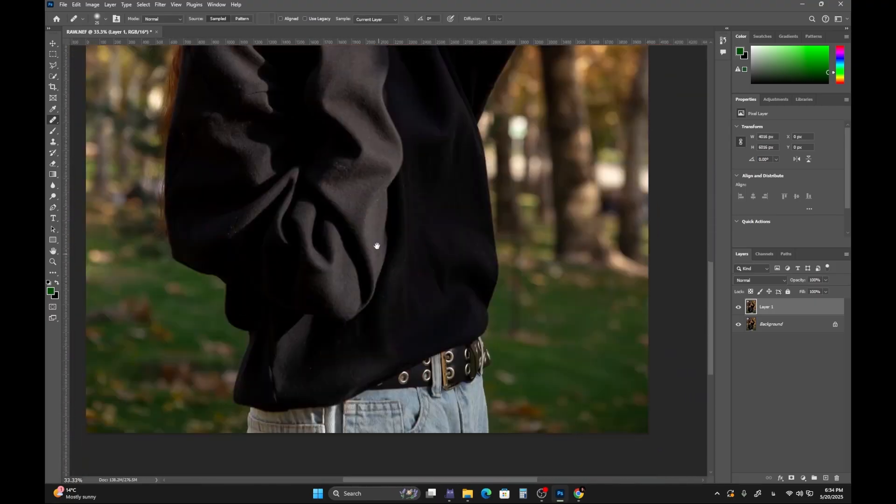
- Heal the remaining small spots beside the mouth and under the chin from clean nearby skin
{"action": "scroll", "coordinate": [378, 242], "scroll_direction": "up", "scroll_amount": 10}
{"action": "left_click", "coordinate": [401, 288], "text": "alt"}
{"action": "left_click", "coordinate": [379, 289]}
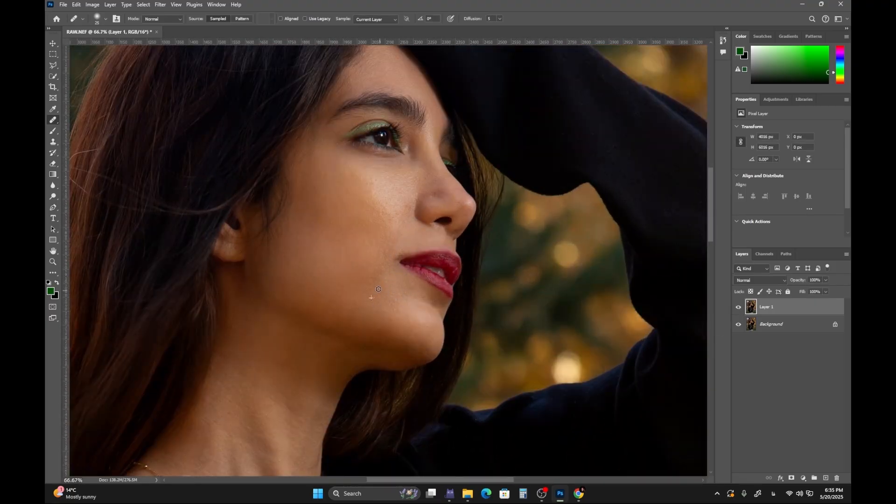
{"action": "scroll", "coordinate": [372, 257], "scroll_direction": "up", "scroll_amount": 3}
{"action": "scroll", "coordinate": [416, 394], "scroll_direction": "down", "scroll_amount": 2}
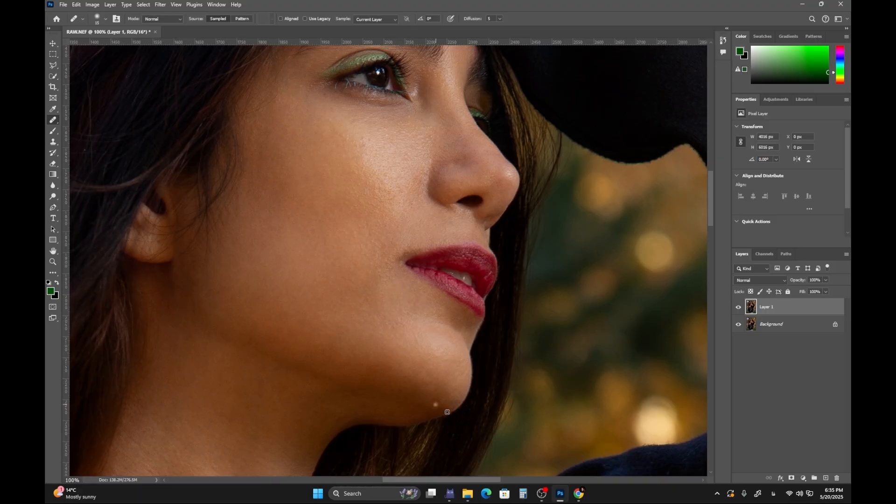
- Add a new empty layer above the retouched layer and set its blend mode to Soft Light
{"action": "key", "text": "ctrl+0"}
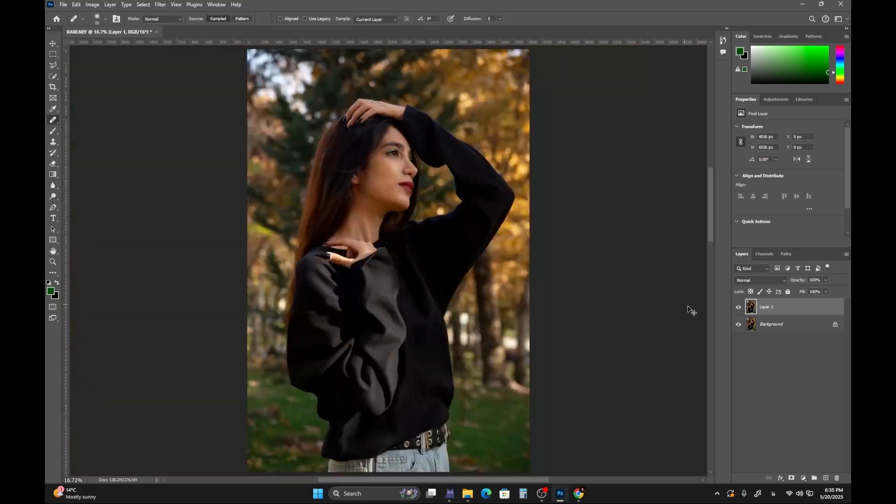
{"action": "left_click", "coordinate": [827, 477]}
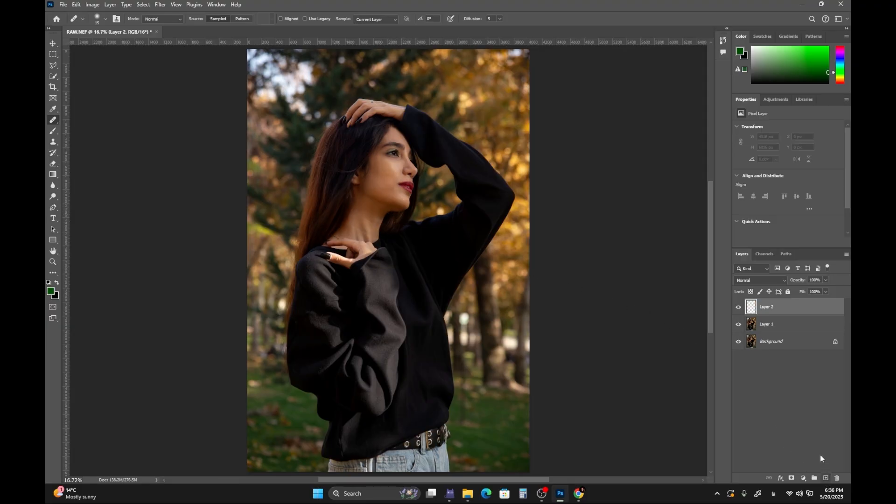
{"action": "left_click", "coordinate": [768, 280]}
{"action": "left_click", "coordinate": [751, 374]}
- Set the Brush to 15% opacity, 100% flow and 300 px, with white as the foreground color
{"action": "key", "text": "ctrl+plus"}
{"action": "key", "text": "ctrl+plus"}
{"action": "key", "text": "ctrl+plus"}
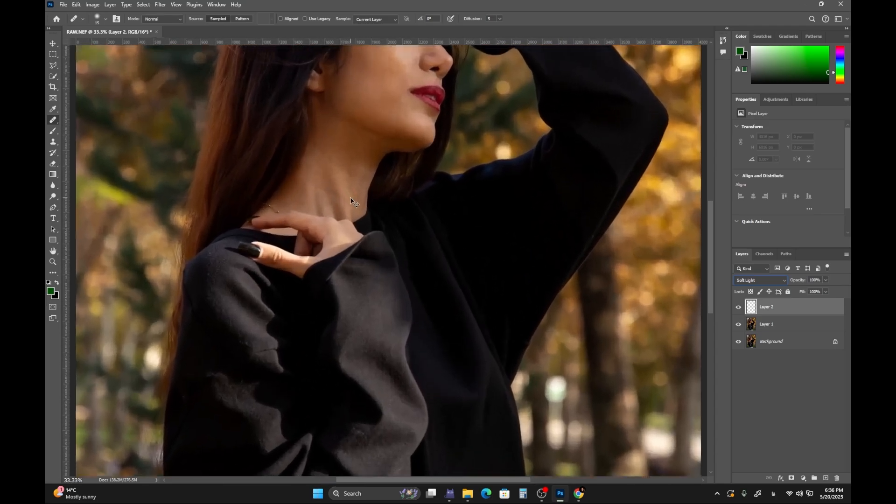
{"action": "left_click_drag", "start_coordinate": [356, 124], "coordinate": [404, 282]}
{"action": "left_click_drag", "start_coordinate": [376, 111], "coordinate": [344, 196]}
{"action": "left_click", "coordinate": [52, 131]}
{"action": "left_click", "coordinate": [241, 19]}
{"action": "left_click_drag", "start_coordinate": [243, 28], "coordinate": [208, 29]}
{"action": "key", "text": "bracketleft"}
{"action": "key", "text": "bracketleft"}
{"action": "key", "text": "bracketleft"}
{"action": "key", "text": "bracketleft"}
{"action": "key", "text": "bracketleft"}
{"action": "key", "text": "bracketleft"}
{"action": "key", "text": "bracketleft"}
{"action": "key", "text": "bracketleft"}
{"action": "key", "text": "bracketleft"}
{"action": "key", "text": "bracketleft"}
{"action": "key", "text": "bracketleft"}
{"action": "key", "text": "bracketleft"}
{"action": "key", "text": "bracketleft"}
{"action": "key", "text": "bracketleft"}
{"action": "key", "text": "bracketleft"}
{"action": "key", "text": "bracketleft"}
{"action": "key", "text": "bracketleft"}
{"action": "key", "text": "bracketleft"}
{"action": "key", "text": "bracketleft"}
{"action": "key", "text": "bracketleft"}
{"action": "left_click", "coordinate": [50, 293]}
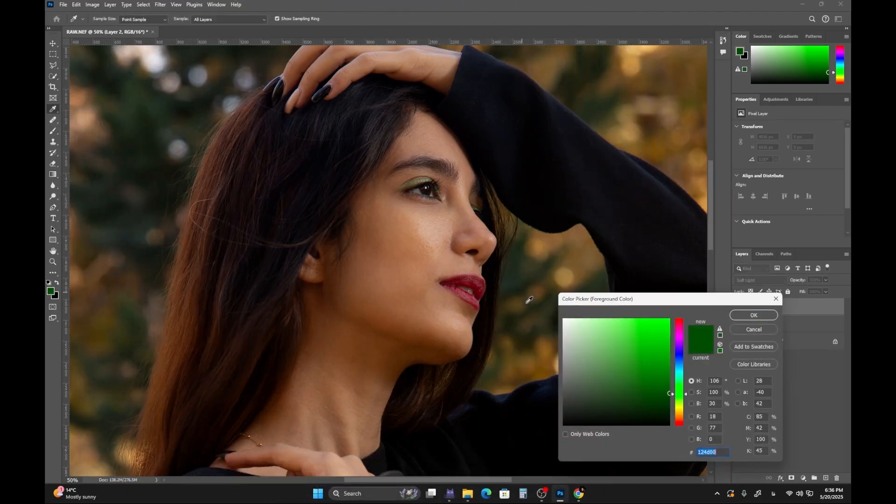
{"action": "left_click", "coordinate": [565, 320]}
{"action": "left_click", "coordinate": [754, 314]}
- Paint soft white highlights on the cheek, nose, forehead and chin on the Soft Light layer
{"action": "key", "text": "ctrl+plus"}
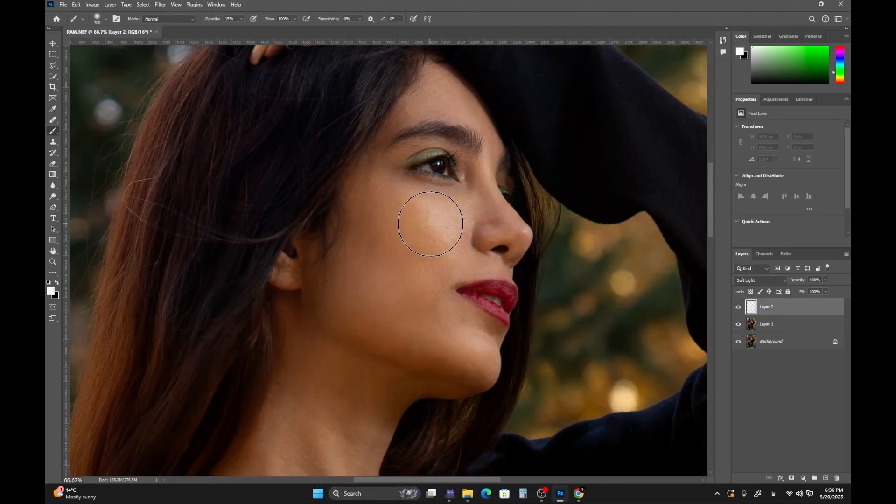
{"action": "mouse_move", "coordinate": [430, 218]}
{"action": "left_mouse_down"}
{"action": "mouse_move", "coordinate": [397, 246]}
{"action": "mouse_move", "coordinate": [376, 231]}
{"action": "mouse_move", "coordinate": [406, 241]}
{"action": "mouse_move", "coordinate": [407, 251]}
{"action": "mouse_move", "coordinate": [347, 229]}
{"action": "mouse_move", "coordinate": [356, 200]}
{"action": "left_mouse_up"}
{"action": "key", "text": "bracketleft"}
{"action": "key", "text": "bracketleft"}
{"action": "key", "text": "bracketleft"}
{"action": "left_click", "coordinate": [461, 251]}
{"action": "left_click", "coordinate": [417, 133]}
{"action": "left_click", "coordinate": [460, 405]}
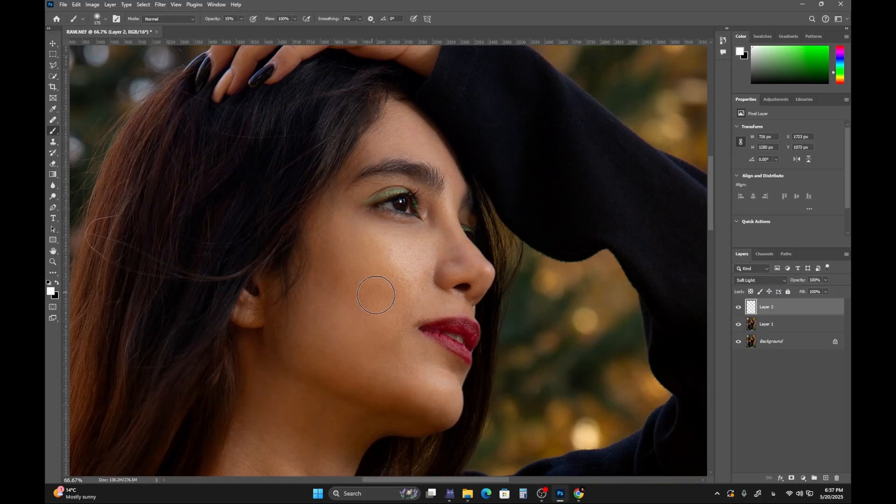
- Paint finer highlights along the bridge of the nose and around the eye with a smaller brush
{"action": "key", "text": "bracketleft"}
{"action": "key", "text": "bracketleft"}
{"action": "key", "text": "bracketleft"}
{"action": "key", "text": "bracketleft"}
{"action": "key", "text": "bracketleft"}
{"action": "key", "text": "bracketleft"}
{"action": "left_click_drag", "start_coordinate": [472, 249], "coordinate": [449, 185]}
{"action": "mouse_move", "coordinate": [382, 214]}
{"action": "left_mouse_down"}
{"action": "mouse_move", "coordinate": [388, 193]}
{"action": "mouse_move", "coordinate": [429, 205]}
{"action": "left_mouse_up"}
- Try a lower opacity for the Soft Light highlight layer
{"action": "scroll", "coordinate": [408, 309], "scroll_direction": "down", "scroll_amount": 3}
{"action": "scroll", "coordinate": [386, 246], "scroll_direction": "up", "scroll_amount": 3}
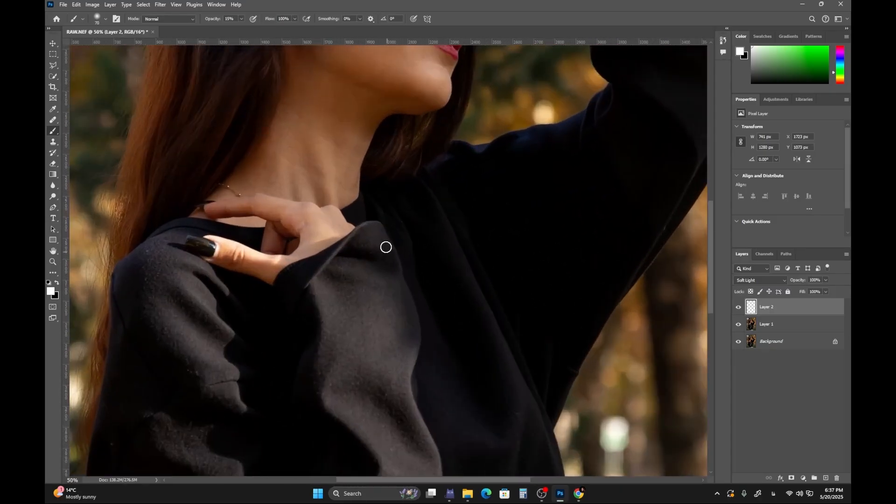
{"action": "scroll", "coordinate": [685, 312], "scroll_direction": "down", "scroll_amount": 1}
{"action": "scroll", "coordinate": [475, 294], "scroll_direction": "down", "scroll_amount": 2}
{"action": "scroll", "coordinate": [474, 294], "scroll_direction": "right", "scroll_amount": 2}
{"action": "left_click", "coordinate": [826, 280]}
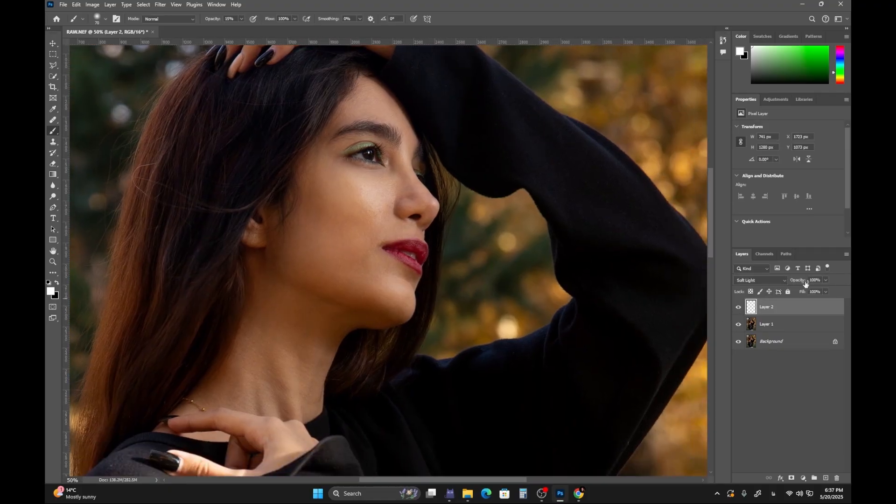
{"action": "left_click_drag", "start_coordinate": [829, 290], "coordinate": [819, 292]}
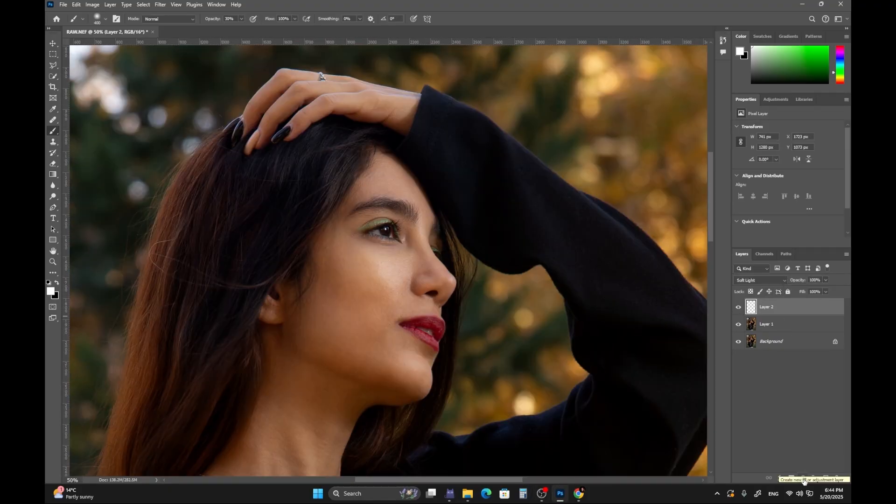
- Add two Curves adjustment layers above the highlight layer
{"action": "left_click", "coordinate": [804, 480]}
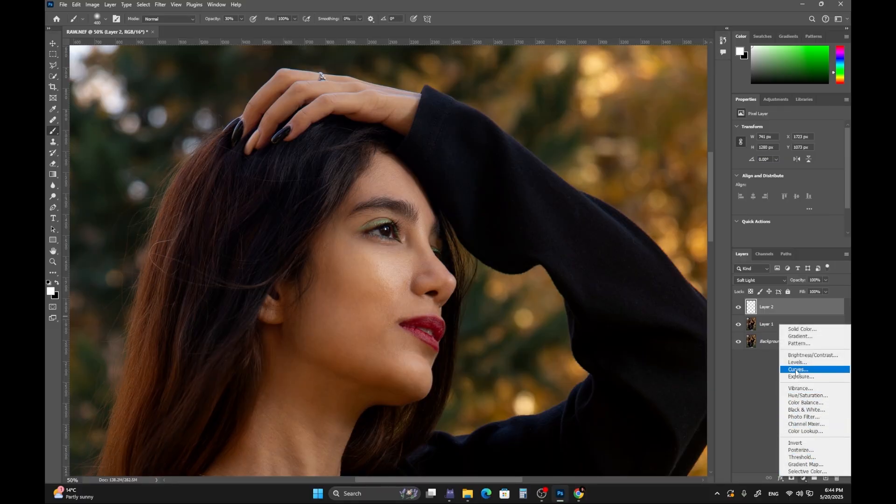
{"action": "left_click", "coordinate": [797, 370]}
{"action": "left_click", "coordinate": [803, 478]}
{"action": "left_click", "coordinate": [797, 370]}
- Rename the lower Curves layer Dodge and the upper one Burn
{"action": "double_click", "coordinate": [779, 326]}
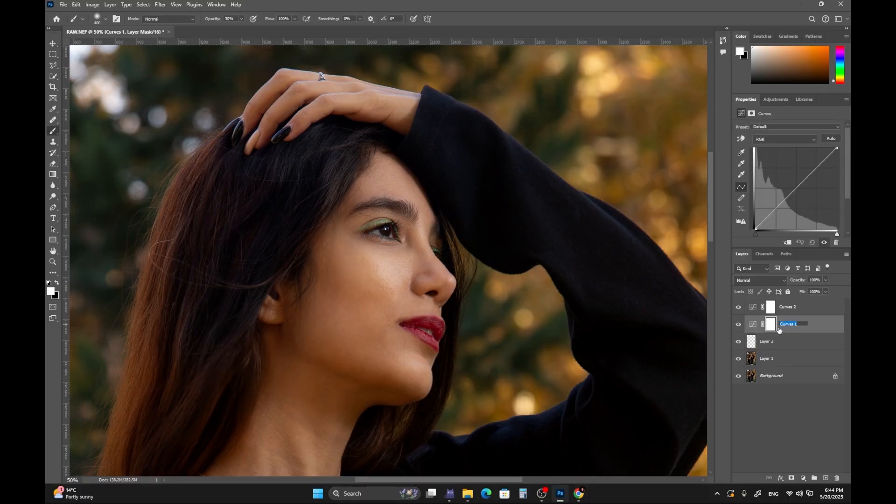
{"action": "type", "text": "Dodge"}
{"action": "double_click", "coordinate": [780, 307]}
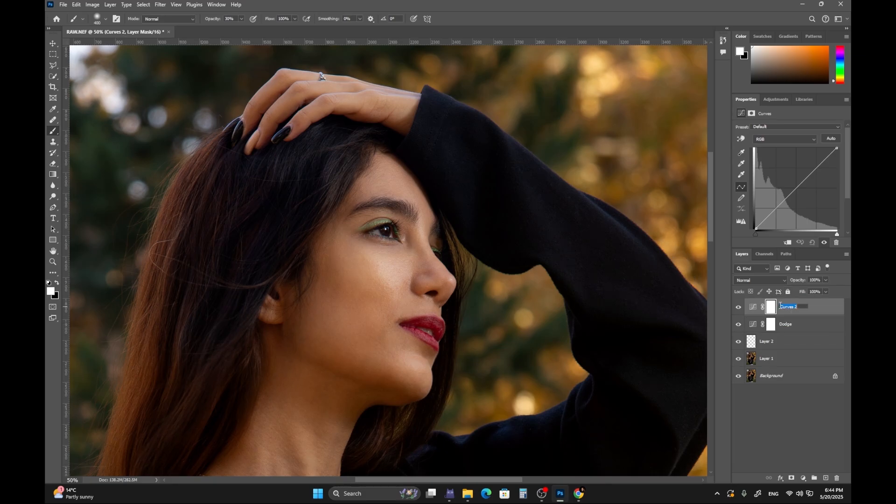
{"action": "type", "text": "Burn"}
- Invert the layer masks of the Dodge and Burn layers to black
{"action": "left_click", "coordinate": [771, 327]}
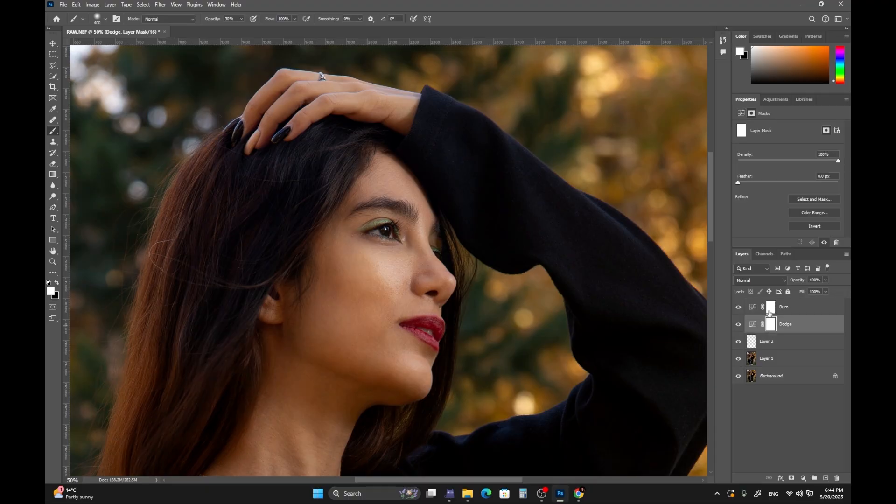
{"action": "key", "text": "ctrl+i"}
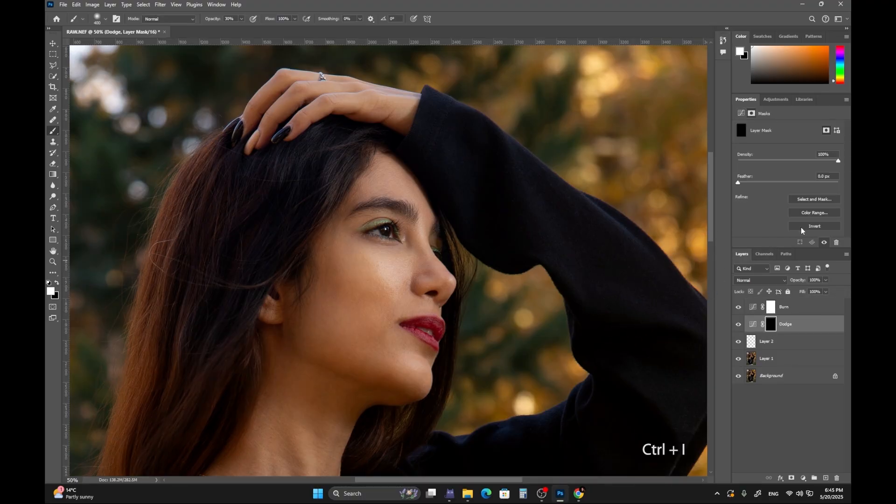
{"action": "left_click", "coordinate": [771, 307]}
{"action": "key", "text": "ctrl+i"}
- Bend the Dodge layer's curve upward to brighten and the Burn layer's curve downward to darken
{"action": "left_click", "coordinate": [771, 325]}
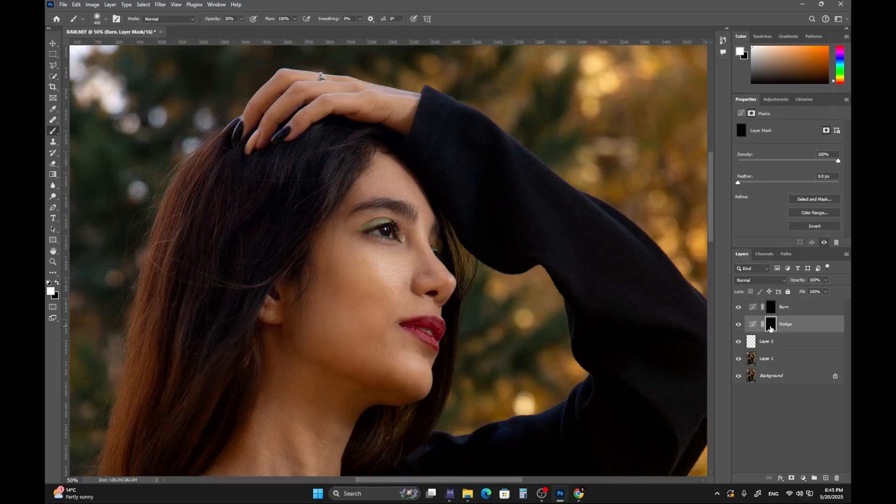
{"action": "key", "text": "ctrl+plus"}
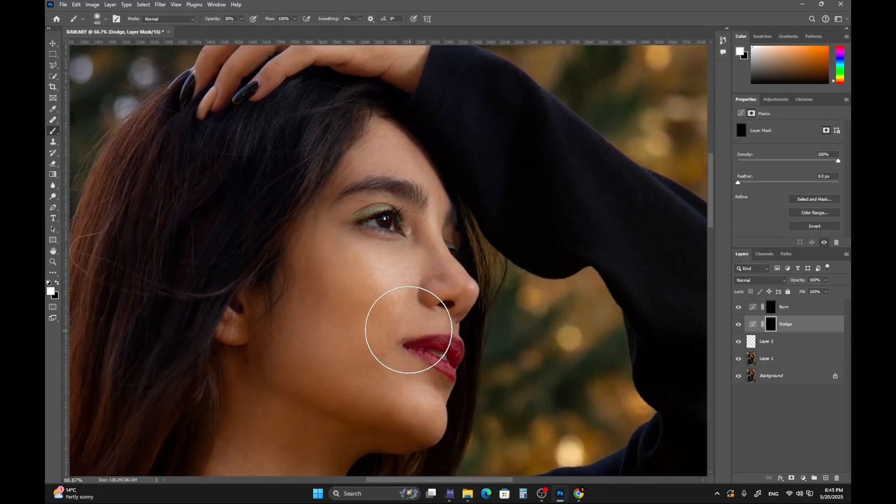
{"action": "left_click", "coordinate": [753, 326]}
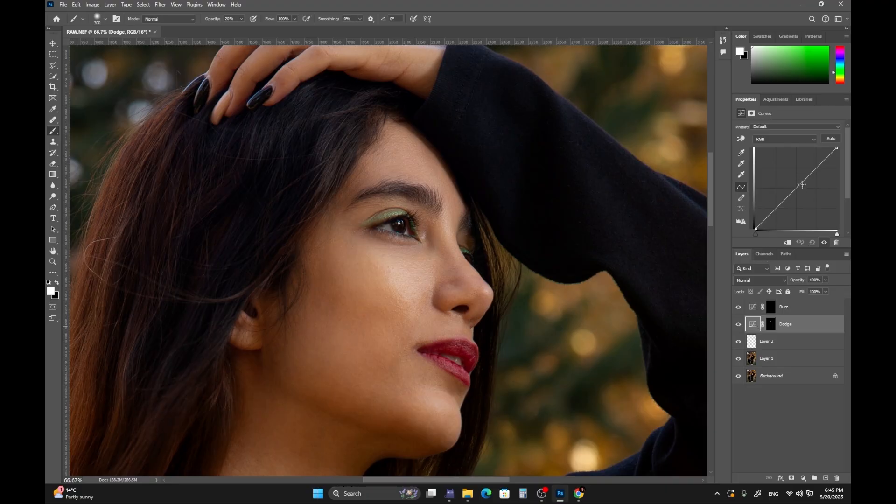
{"action": "left_click_drag", "start_coordinate": [809, 164], "coordinate": [814, 155]}
{"action": "left_click", "coordinate": [765, 308]}
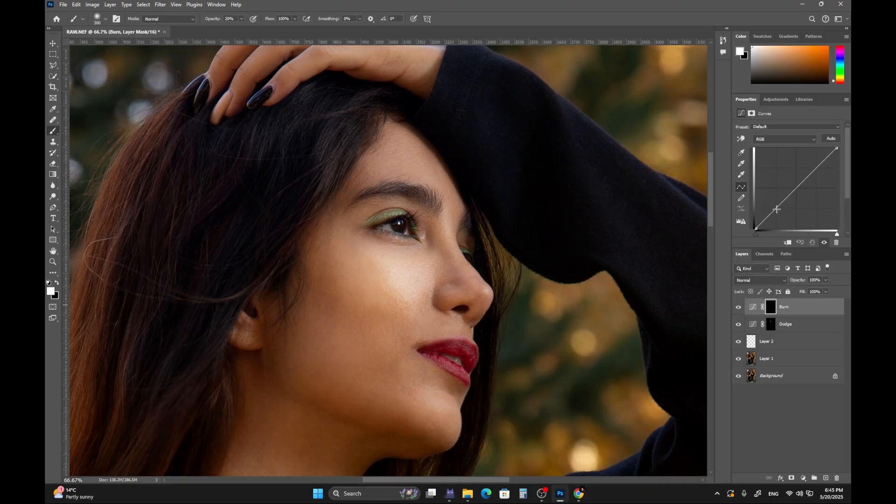
{"action": "left_click_drag", "start_coordinate": [777, 209], "coordinate": [778, 221]}
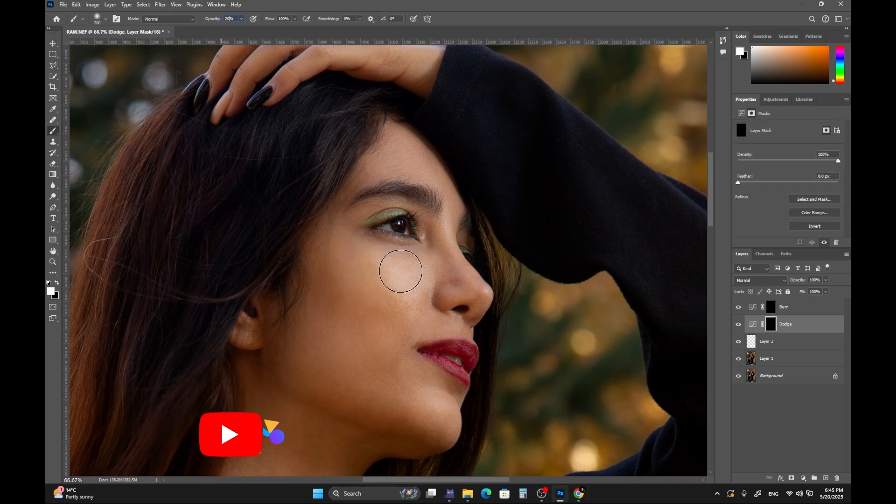
- Paint white on the Dodge layer mask with a soft 300 px brush at 20% opacity to brighten the cheekbone
{"action": "key", "text": "bracketright"}
{"action": "key", "text": "bracketright"}
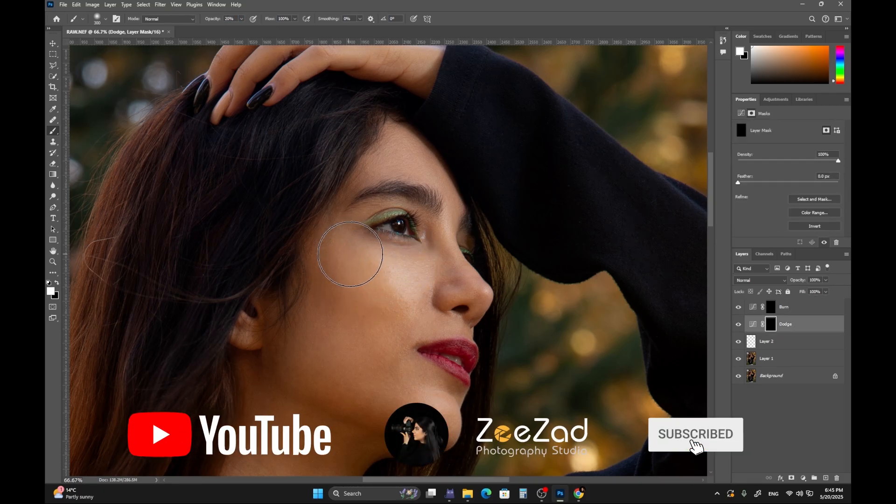
{"action": "mouse_move", "coordinate": [350, 254]}
{"action": "left_mouse_down"}
{"action": "mouse_move", "coordinate": [401, 277]}
{"action": "mouse_move", "coordinate": [336, 236]}
{"action": "left_mouse_up"}
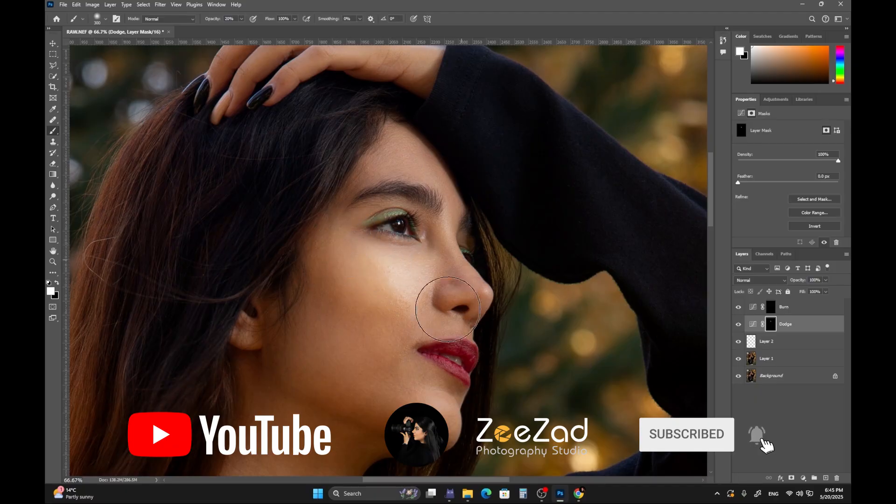
- Brighten the nose and the area between the brows on the Dodge mask with a smaller brush
{"action": "key", "text": "bracketleft"}
{"action": "key", "text": "bracketleft"}
{"action": "key", "text": "bracketleft"}
{"action": "key", "text": "bracketleft"}
{"action": "key", "text": "bracketleft"}
{"action": "key", "text": "bracketleft"}
{"action": "key", "text": "bracketleft"}
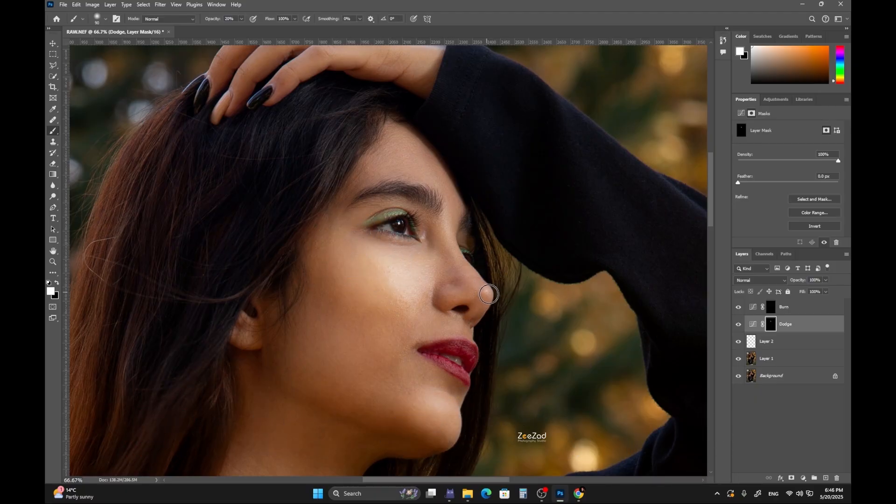
{"action": "key", "text": "bracketright"}
{"action": "key", "text": "bracketright"}
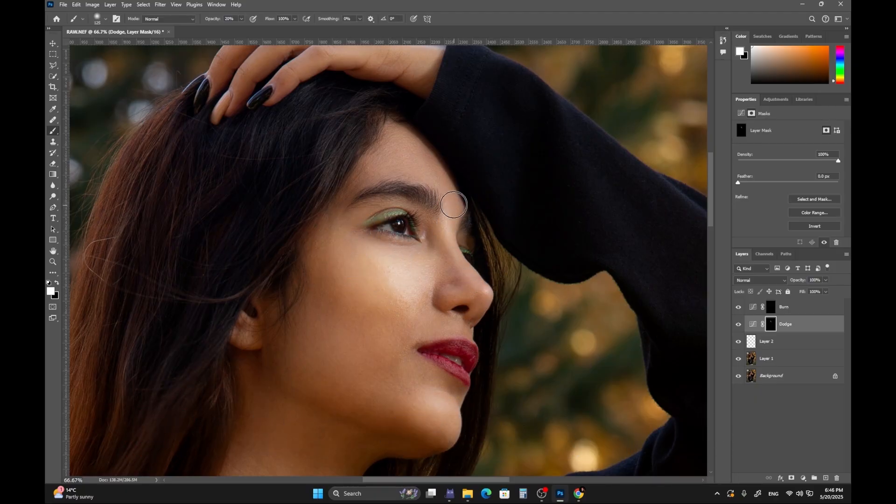
{"action": "key", "text": "bracketright"}
- Select the Burn layer mask and paint white with a 300 px brush to darken the outer cheek
{"action": "left_click", "coordinate": [770, 309]}
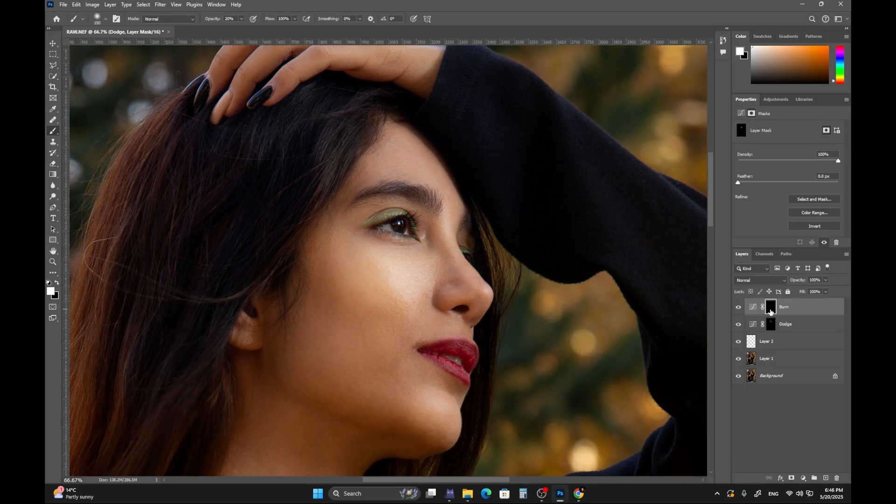
{"action": "key", "text": "bracketright"}
{"action": "key", "text": "bracketright"}
{"action": "key", "text": "bracketright"}
{"action": "key", "text": "bracketright"}
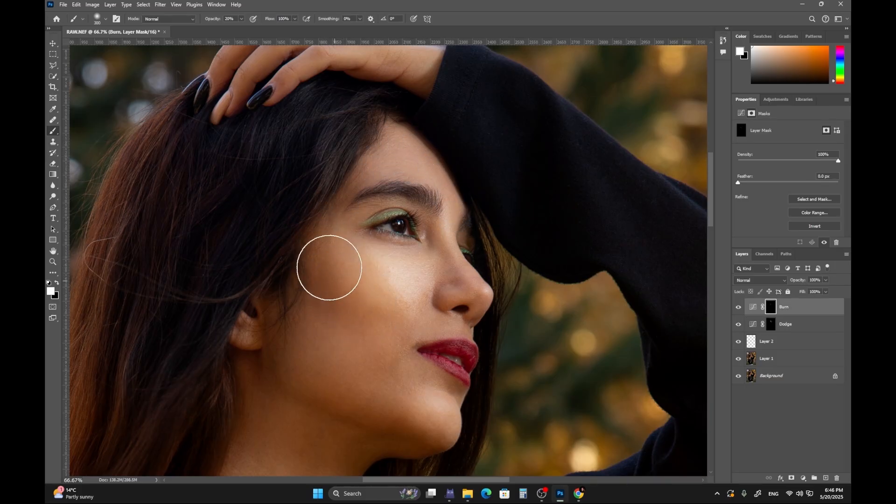
- Deepen the eye area on the Burn mask with a much smaller brush
{"action": "key", "text": "bracketleft"}
{"action": "key", "text": "bracketleft"}
{"action": "key", "text": "bracketleft"}
{"action": "key", "text": "bracketleft"}
{"action": "key", "text": "bracketleft"}
{"action": "key", "text": "bracketleft"}
{"action": "key", "text": "bracketleft"}
{"action": "key", "text": "bracketleft"}
{"action": "key", "text": "bracketleft"}
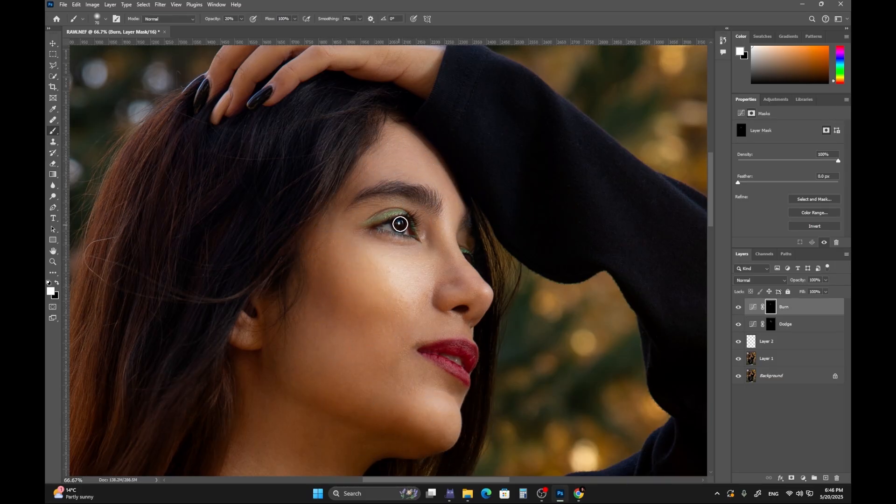
{"action": "key", "text": "bracketright"}
{"action": "key", "text": "bracketright"}
{"action": "key", "text": "bracketright"}
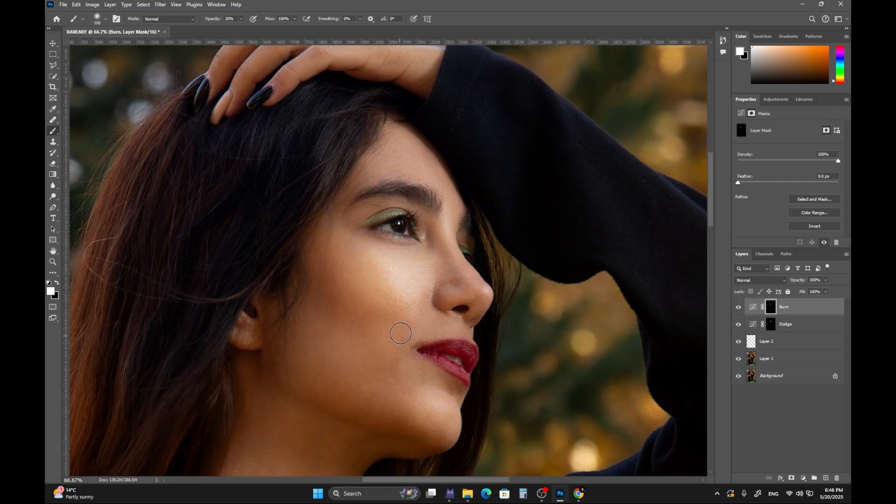
- Darken the fold beside the mouth and the lower cheek on the Burn mask, enlarging the brush for the wider area
{"action": "left_click_drag", "start_coordinate": [400, 333], "coordinate": [428, 301]}
{"action": "key", "text": "ctrl+minus"}
{"action": "key", "text": "ctrl+minus"}
{"action": "key", "text": "ctrl+minus"}
{"action": "key", "text": "ctrl+plus"}
{"action": "key", "text": "ctrl+plus"}
{"action": "key", "text": "bracketright"}
{"action": "key", "text": "bracketright"}
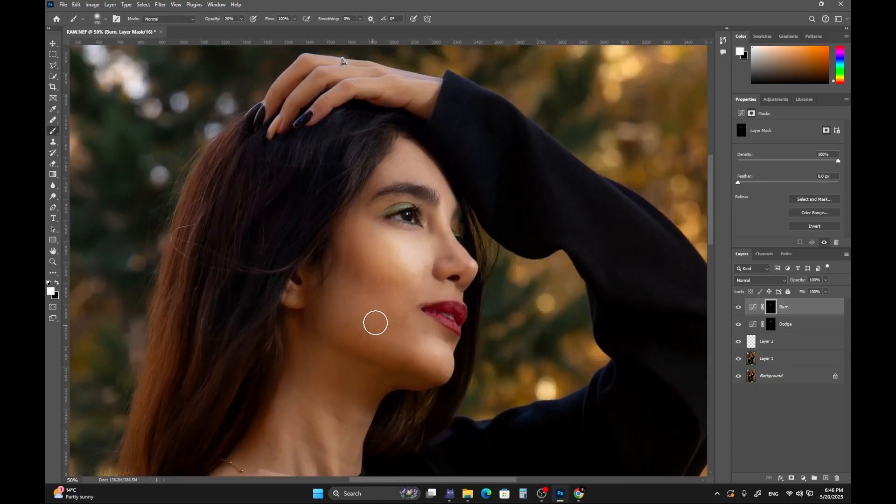
{"action": "key", "text": "bracketright"}
{"action": "key", "text": "bracketright"}
{"action": "key", "text": "bracketright"}
- Select the Dodge layer mask and brighten the area around the mouth and chin with a small brush
{"action": "left_click", "coordinate": [771, 325]}
{"action": "key", "text": "bracketleft"}
{"action": "key", "text": "bracketleft"}
{"action": "key", "text": "bracketleft"}
{"action": "key", "text": "bracketleft"}
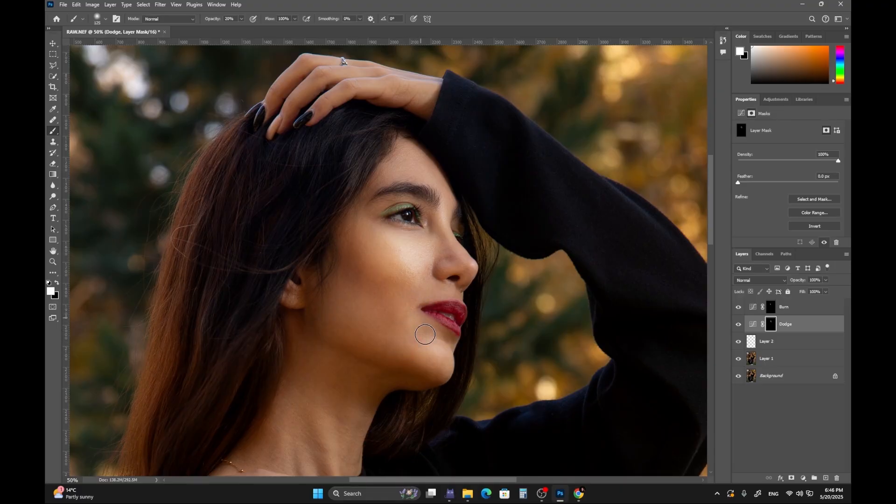
- Group the Dodge and Burn layers and name the group Dodge & burn
{"action": "left_click", "coordinate": [810, 324], "text": "shift"}
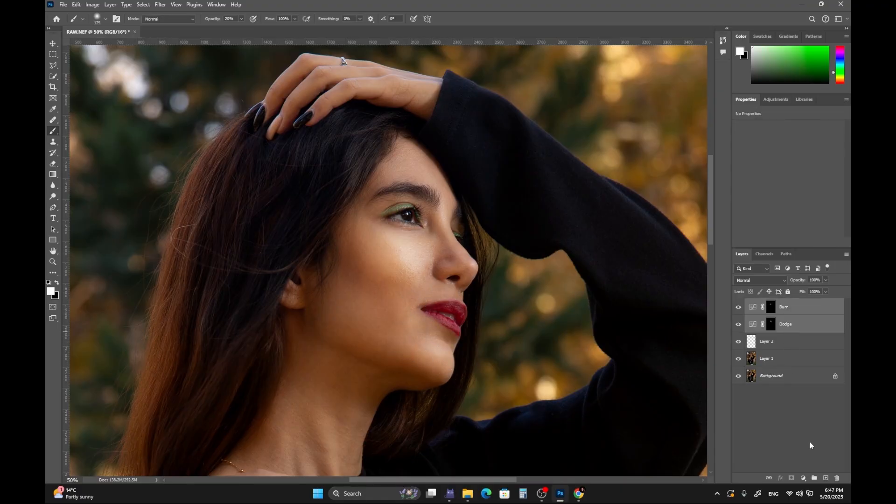
{"action": "left_click", "coordinate": [814, 478]}
{"action": "double_click", "coordinate": [771, 304]}
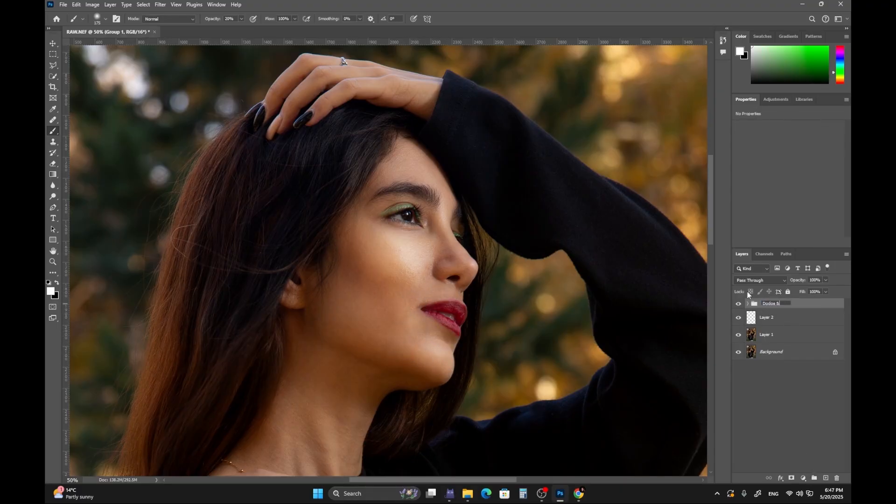
{"action": "key", "text": "Return"}
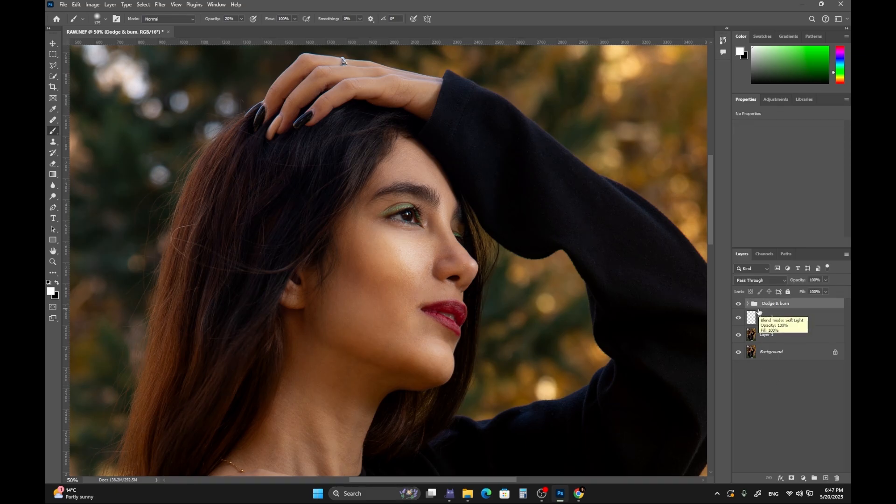
- Compare the whole portrait with and without the Dodge & burn group
{"action": "key", "text": "ctrl+0"}
{"action": "left_click", "coordinate": [739, 304]}
{"action": "left_click", "coordinate": [738, 303]}
{"action": "left_click", "coordinate": [738, 304]}
{"action": "left_click", "coordinate": [738, 304]}
{"action": "left_click", "coordinate": [739, 304]}
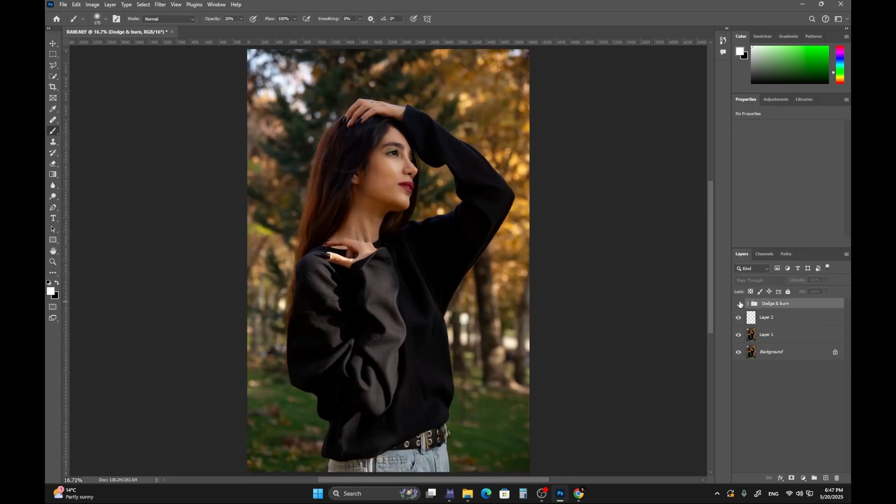
{"action": "left_click", "coordinate": [738, 304]}
{"action": "left_click", "coordinate": [738, 304]}
{"action": "left_click", "coordinate": [738, 304]}
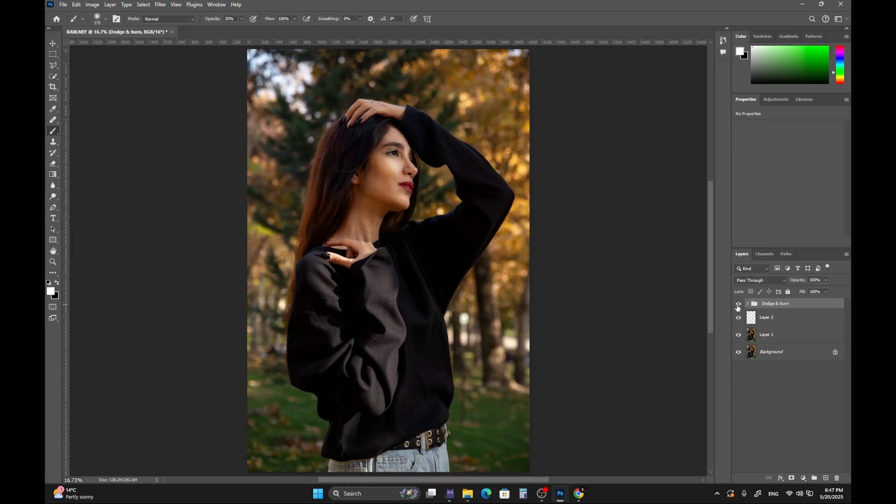
{"action": "left_click", "coordinate": [738, 305]}
{"action": "left_click", "coordinate": [739, 305]}
- Add a Color Lookup adjustment layer above the Dodge & burn group
{"action": "key", "text": "ctrl+plus"}
{"action": "key", "text": "ctrl+plus"}
{"action": "key", "text": "ctrl+plus"}
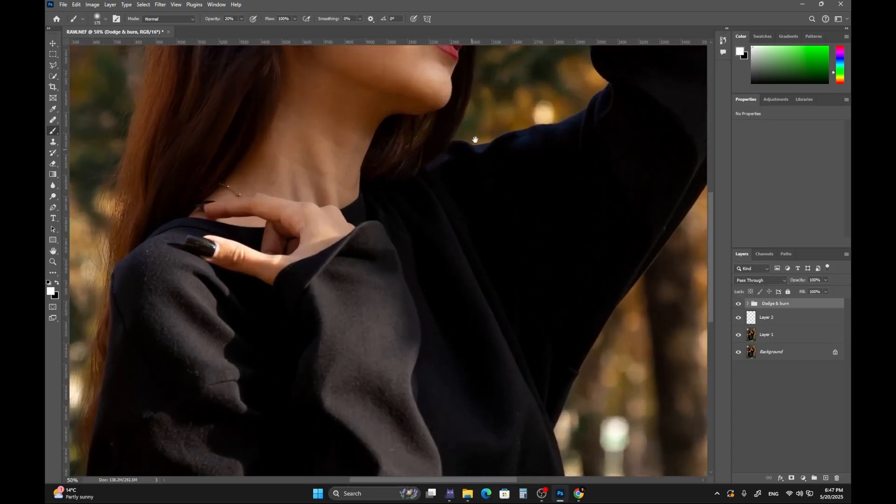
{"action": "left_click_drag", "start_coordinate": [475, 140], "coordinate": [500, 431]}
{"action": "left_click_drag", "start_coordinate": [600, 385], "coordinate": [524, 340]}
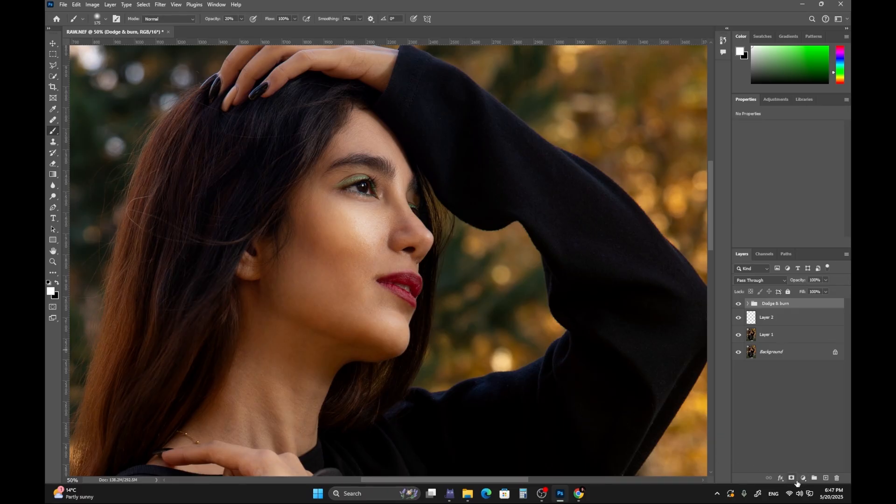
{"action": "left_click", "coordinate": [803, 478]}
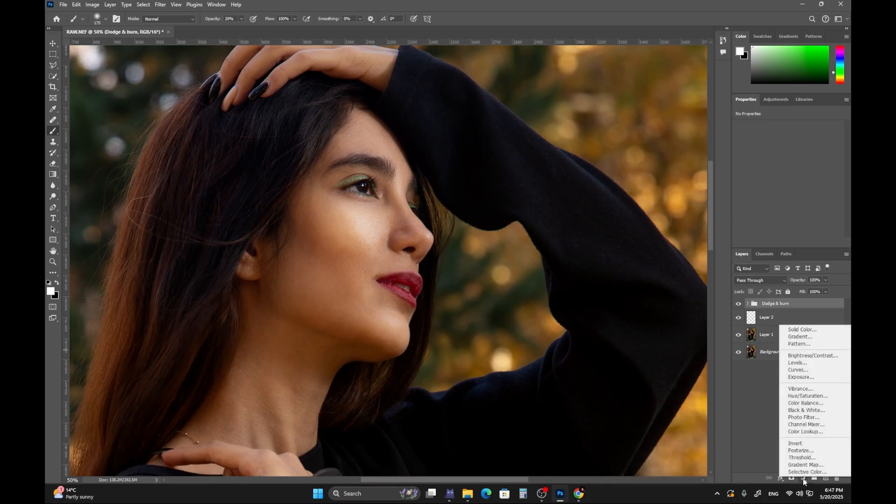
{"action": "left_click", "coordinate": [817, 432]}
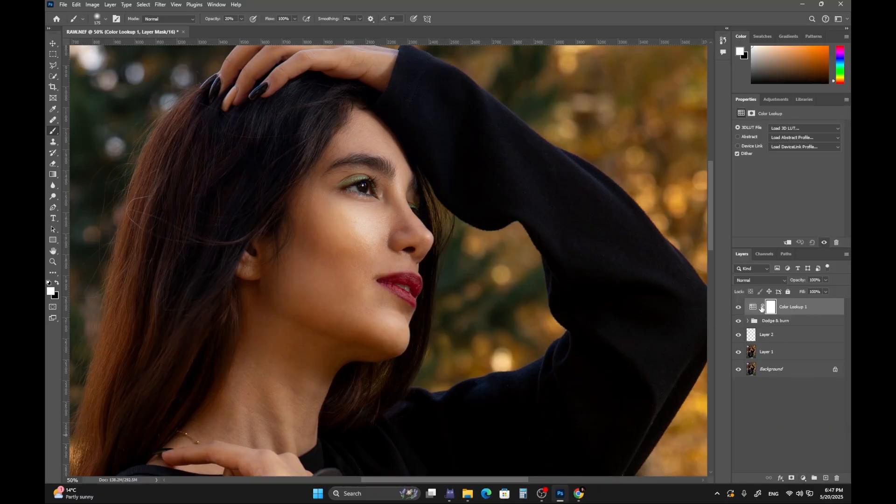
- Try the Bleach Bypass.look and Fuji ETERNA 250D Kodak 2395 3DLUT files on the Color Lookup layer
{"action": "left_click", "coordinate": [818, 128]}
{"action": "left_click", "coordinate": [780, 179]}
{"action": "left_click", "coordinate": [802, 128]}
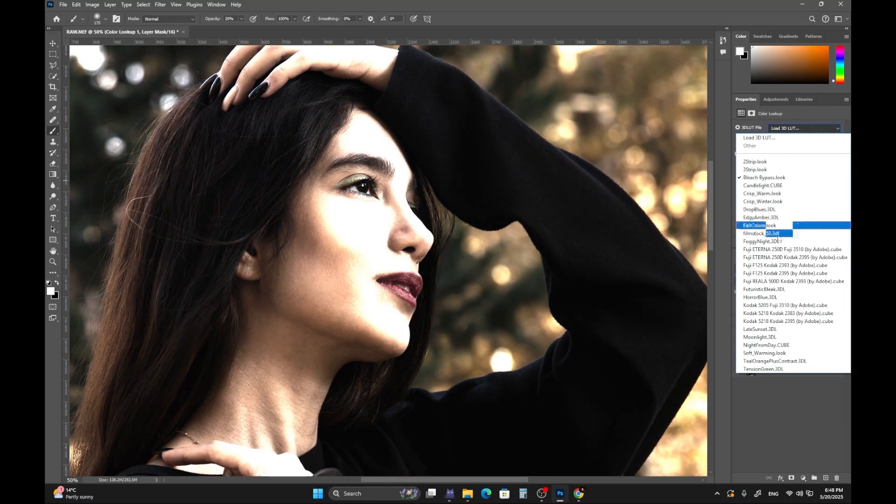
{"action": "left_click", "coordinate": [793, 257]}
- Apply the TealOrangePlusContrast.3DL look, reduce the Color Lookup layer's opacity to 20%, and compare the result with the layer hidden
{"action": "left_click", "coordinate": [814, 127]}
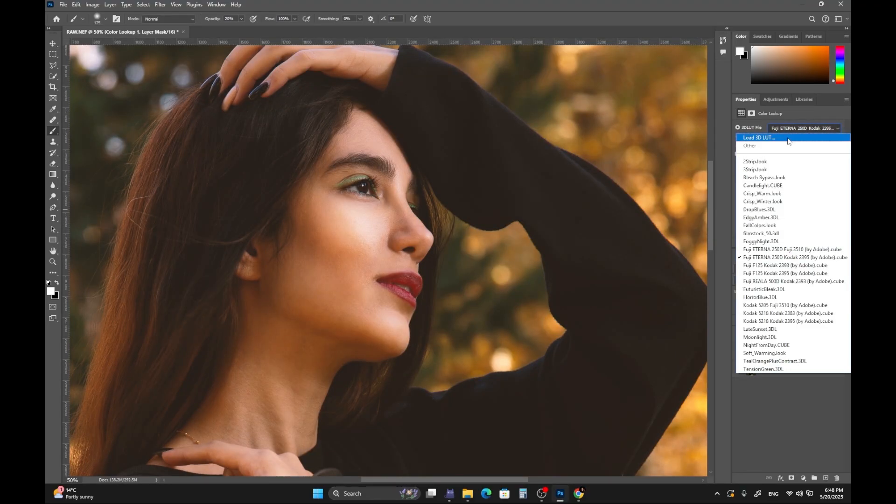
{"action": "left_click", "coordinate": [787, 360]}
{"action": "key", "text": "ctrl+0"}
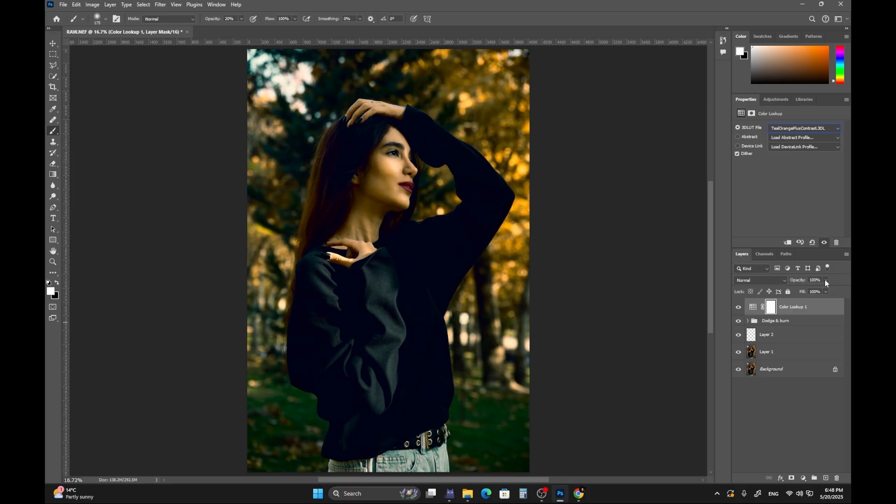
{"action": "left_click_drag", "start_coordinate": [807, 293], "coordinate": [798, 293]}
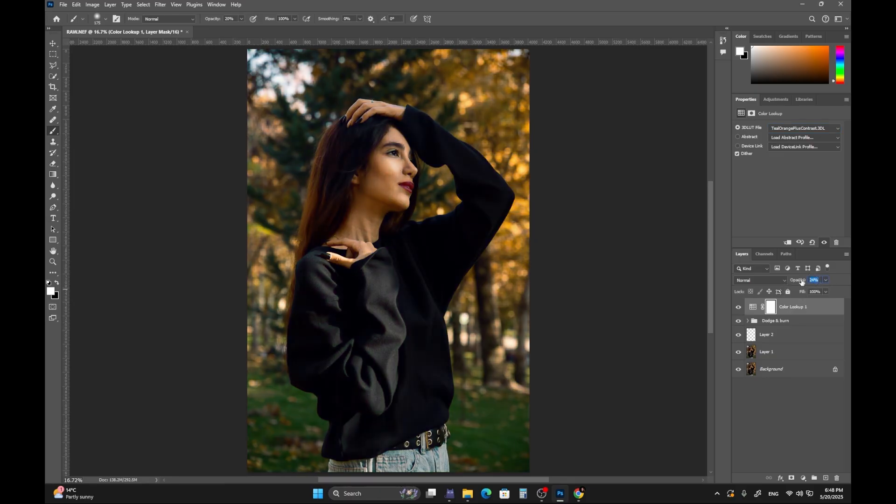
{"action": "left_click", "coordinate": [737, 308]}
{"action": "left_click", "coordinate": [738, 308]}
{"action": "left_click", "coordinate": [738, 308]}
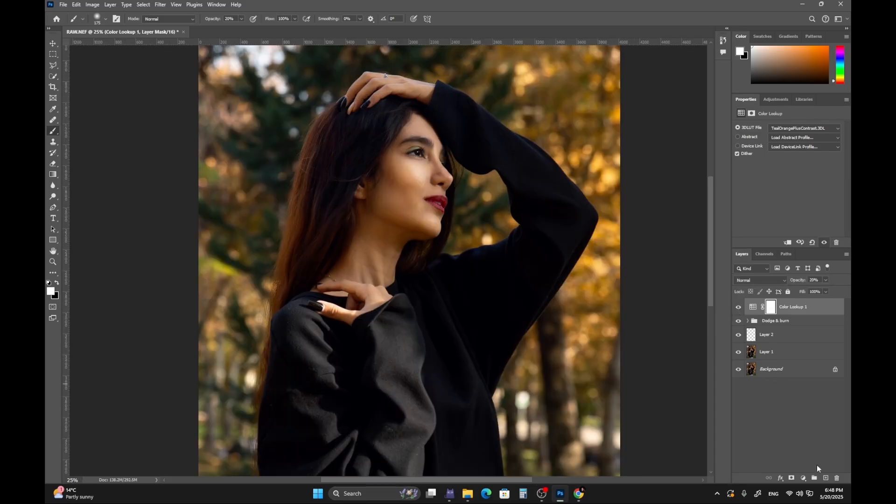
- Add a Selective Color adjustment layer and set its Reds to Cyan -5, Magenta +5, Yellow +5 and Black -5
{"action": "left_click", "coordinate": [803, 478]}
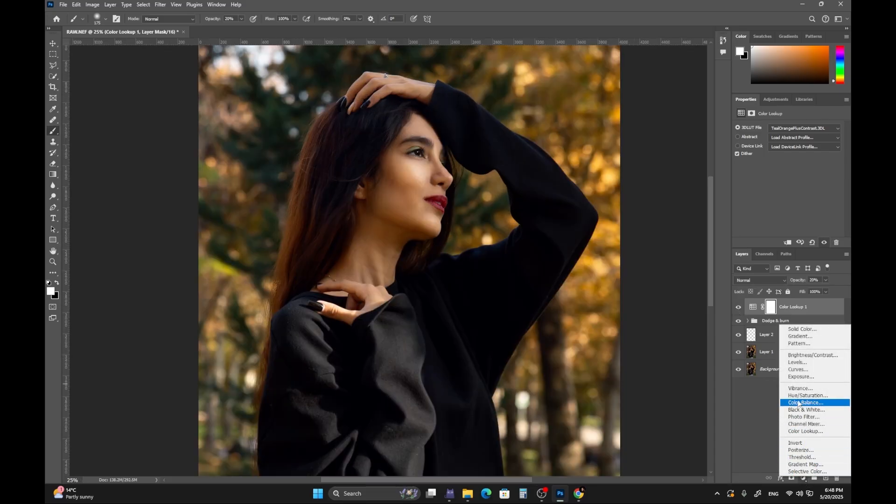
{"action": "left_click", "coordinate": [801, 471]}
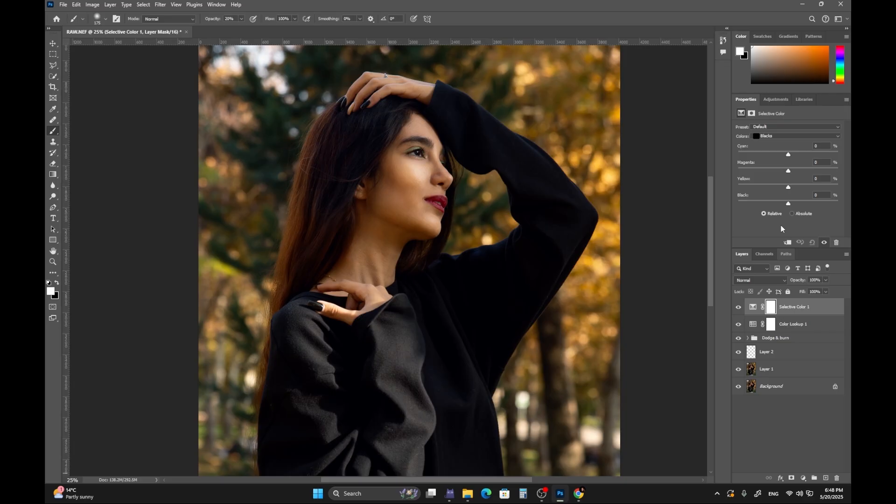
{"action": "left_click", "coordinate": [775, 135]}
{"action": "left_click", "coordinate": [772, 137]}
{"action": "left_click", "coordinate": [817, 146]}
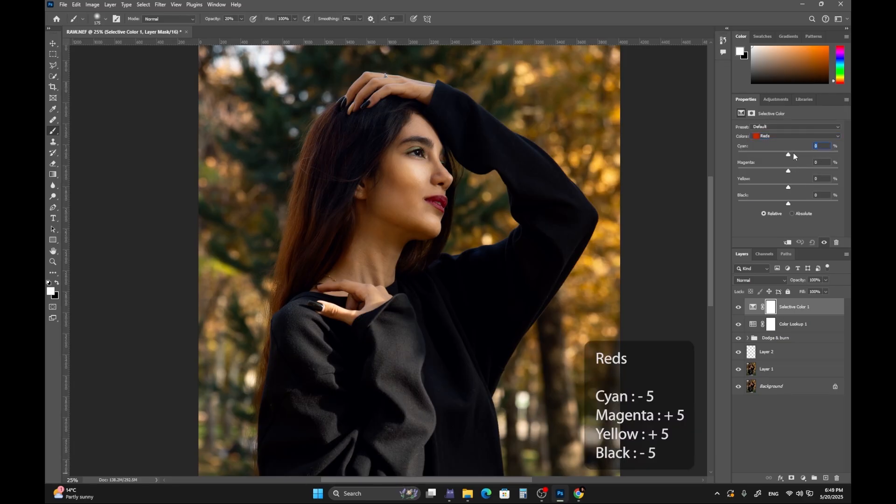
{"action": "type", "text": "-5"}
{"action": "key", "text": "Return"}
{"action": "type", "text": "5"}
{"action": "left_click", "coordinate": [810, 195]}
{"action": "type", "text": "-"}
- Set the Neutrals of the Selective Color layer to Yellow +4 and Black -2
{"action": "left_click", "coordinate": [817, 135]}
{"action": "left_click", "coordinate": [783, 190]}
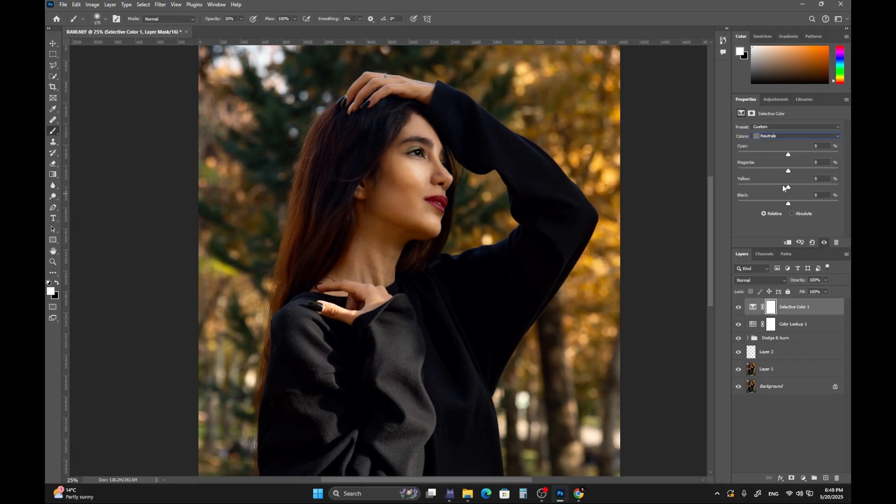
{"action": "left_click", "coordinate": [815, 179]}
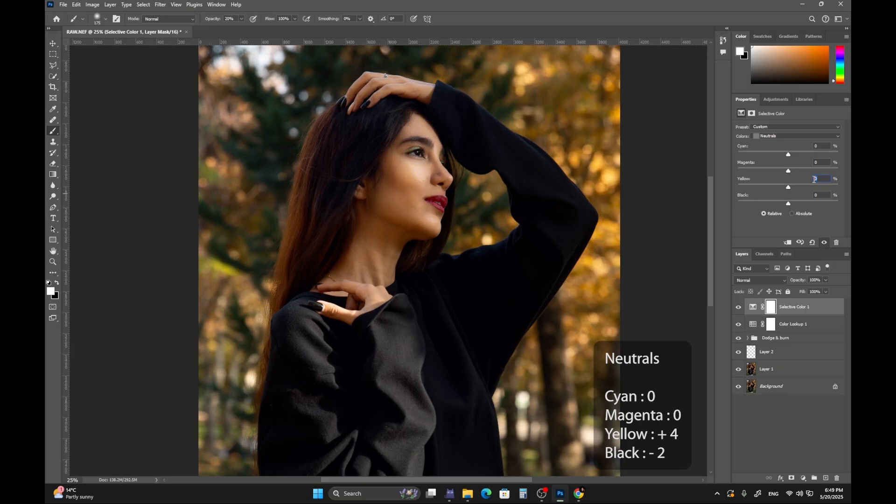
{"action": "type", "text": "+4"}
{"action": "key", "text": "Tab"}
- Set the Blacks of the Selective Color layer to Black +10
{"action": "left_click", "coordinate": [797, 136]}
{"action": "left_click", "coordinate": [790, 195]}
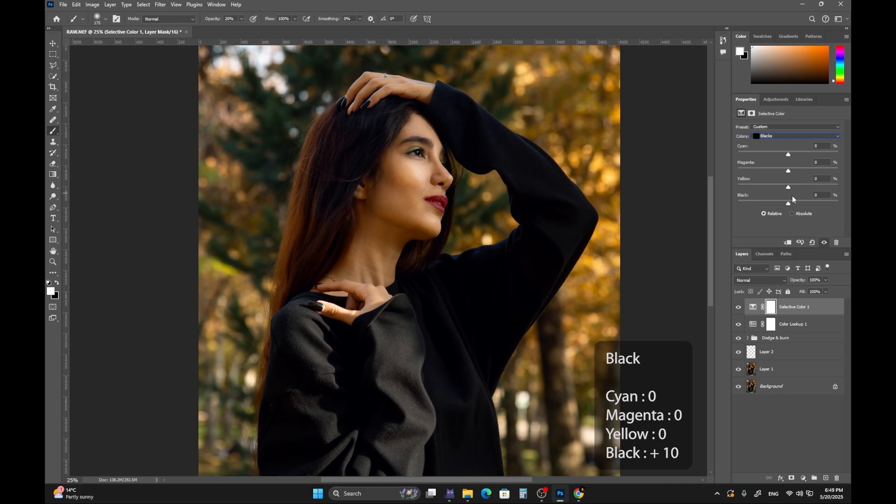
{"action": "type", "text": "+10"}
{"action": "key", "text": "Return"}
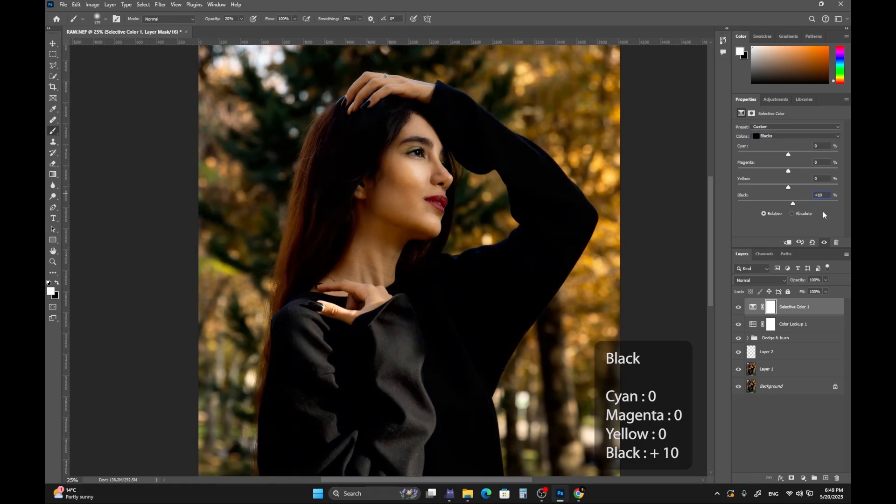
- Readjust the Color Lookup layer's opacity and set the Selective Color layer's opacity to 50%
{"action": "key", "text": "ctrl+minus"}
{"action": "key", "text": "ctrl+minus"}
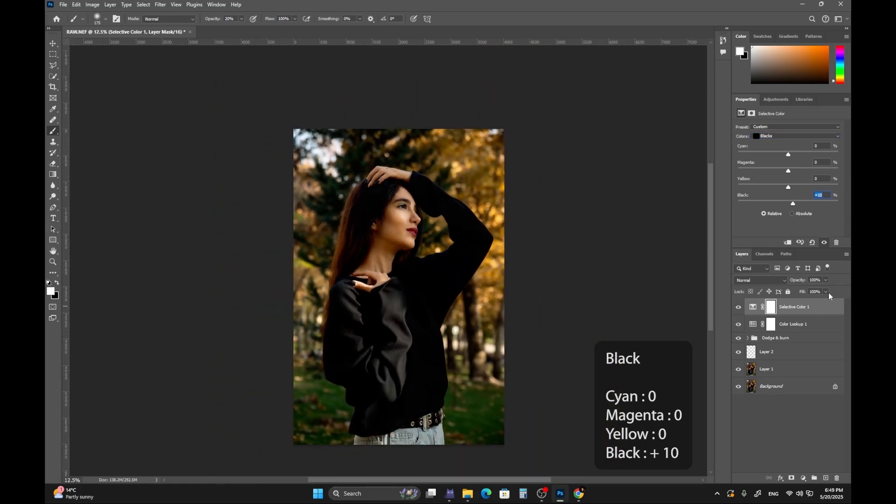
{"action": "key", "text": "ctrl+plus"}
{"action": "left_click_drag", "start_coordinate": [826, 280], "coordinate": [801, 291]}
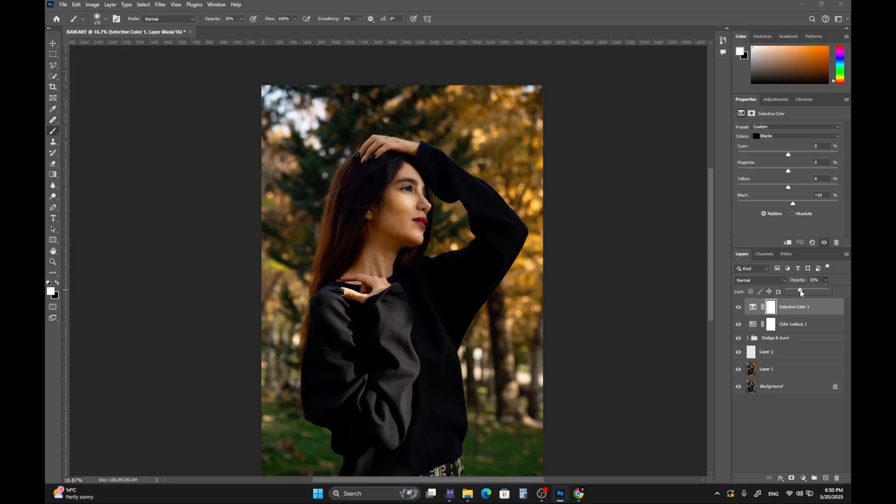
{"action": "key", "text": "alt+bracketleft"}
{"action": "left_click", "coordinate": [825, 280]}
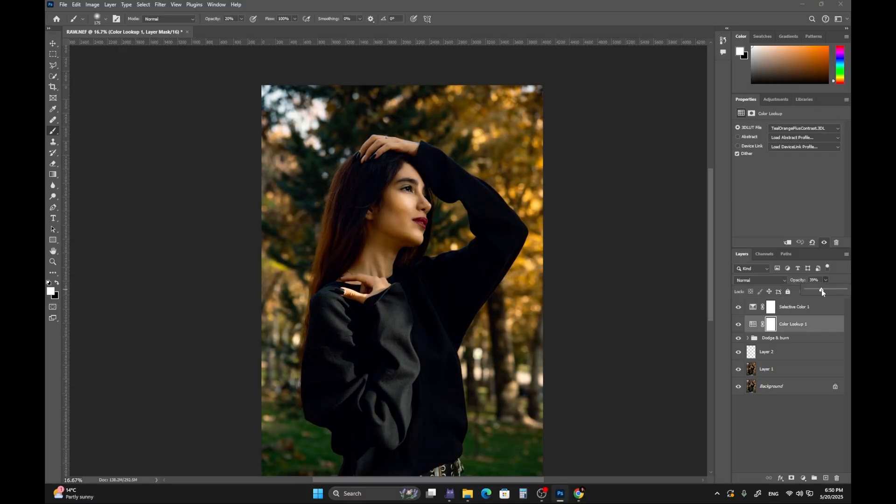
{"action": "key", "text": "alt+bracketright"}
{"action": "left_click", "coordinate": [804, 281]}
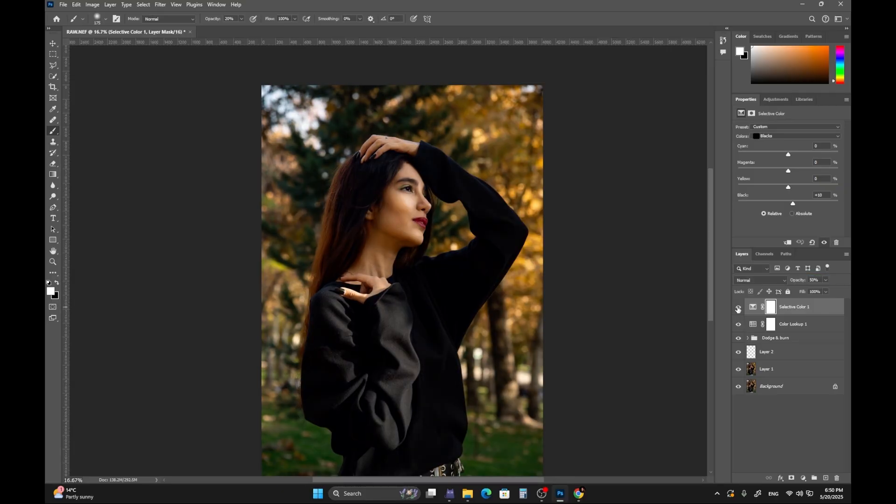
- Select the woman on Layer 1 and fill that area of the Selective Color layer's mask with black
{"action": "left_click", "coordinate": [770, 308]}
{"action": "left_click", "coordinate": [751, 370]}
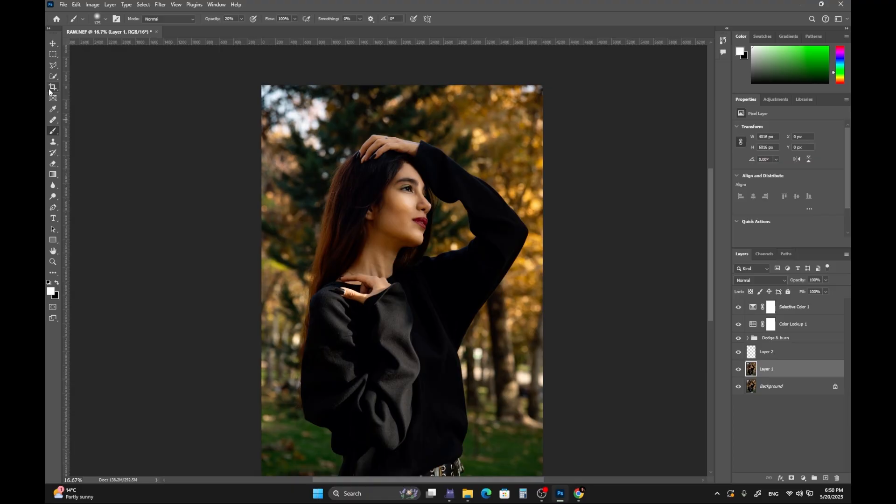
{"action": "left_click", "coordinate": [53, 76]}
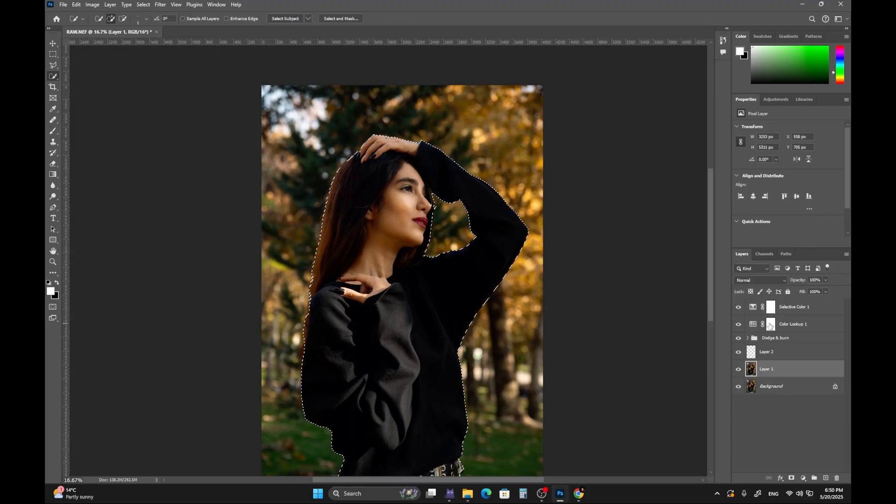
{"action": "left_click", "coordinate": [755, 325]}
{"action": "left_click", "coordinate": [756, 308]}
{"action": "left_click", "coordinate": [771, 308]}
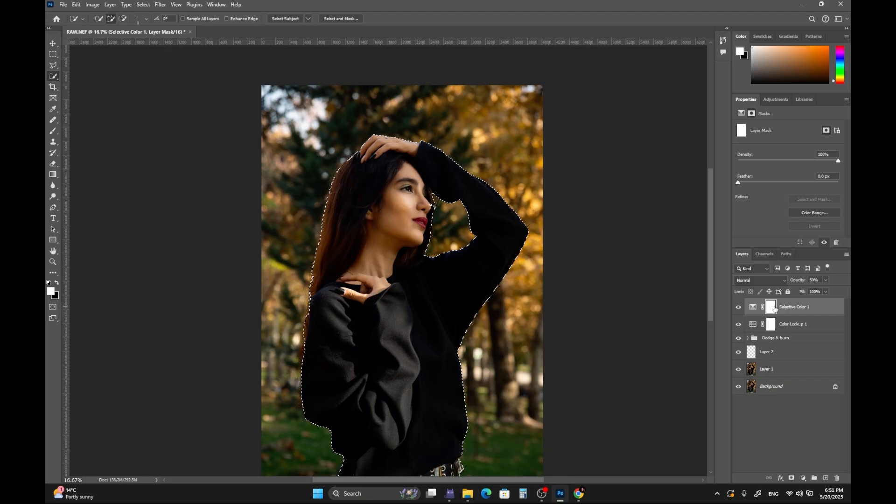
{"action": "key", "text": "ctrl+BackSpace"}
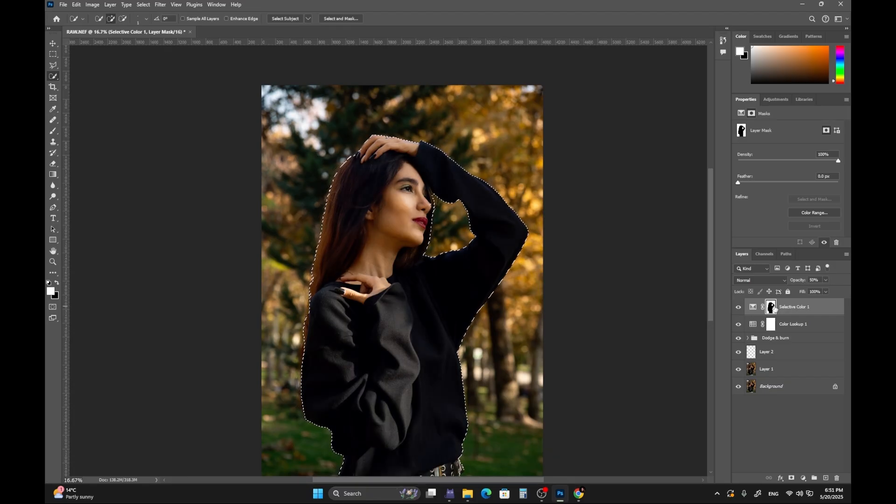
- Compare the photo with and without the masked Selective Color layer and clear the selection around the woman
{"action": "left_click", "coordinate": [739, 307]}
{"action": "left_click", "coordinate": [739, 307]}
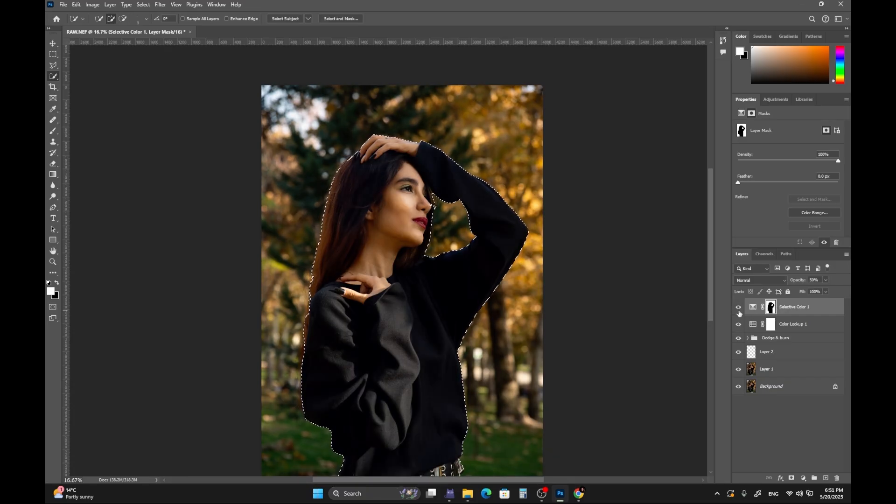
{"action": "left_click", "coordinate": [738, 308]}
{"action": "left_click", "coordinate": [738, 307]}
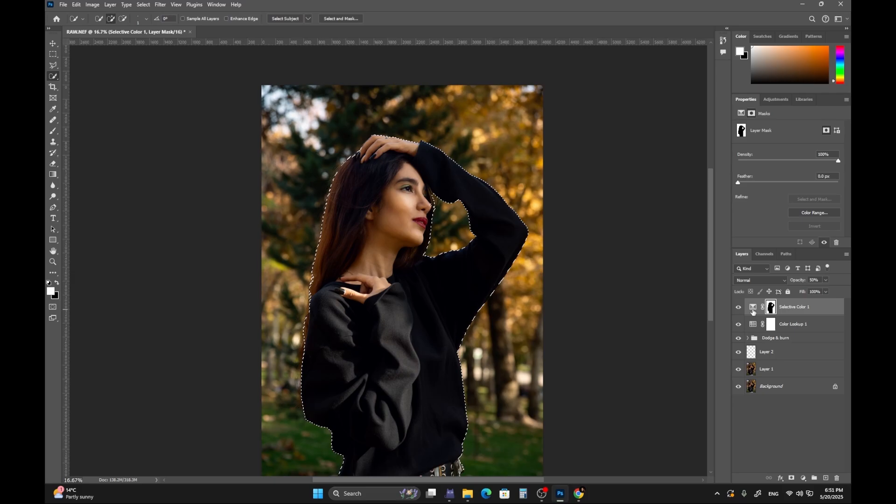
{"action": "left_click", "coordinate": [789, 434]}
{"action": "key", "text": "v"}
{"action": "key", "text": "ctrl+d"}
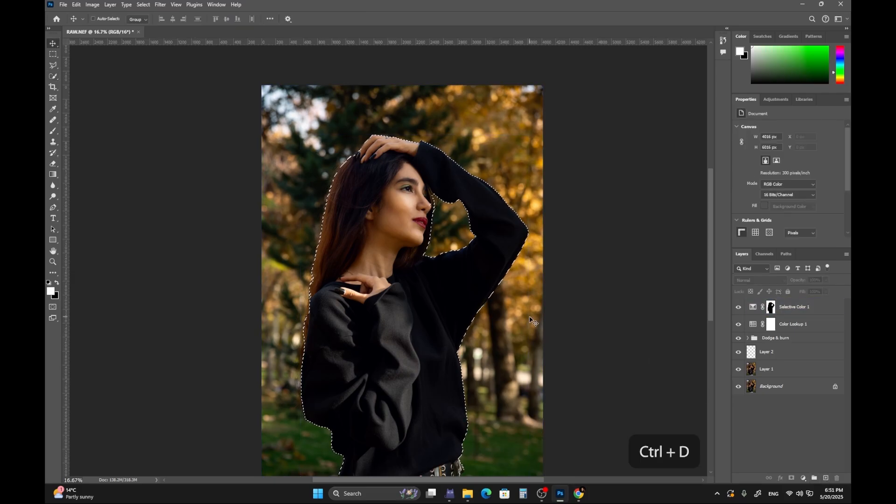
{"action": "key", "text": "ctrl+d"}
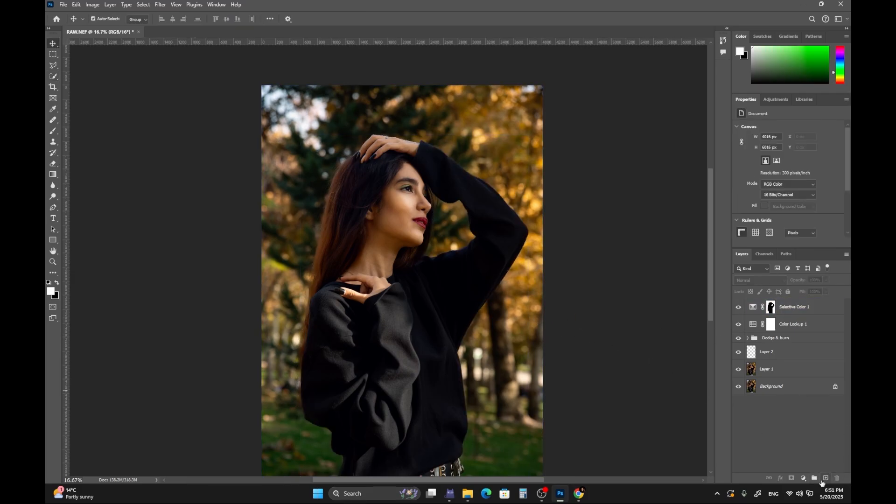
- Add a new empty layer above Selective Color and set its blend mode to Soft Light
{"action": "left_click", "coordinate": [824, 479]}
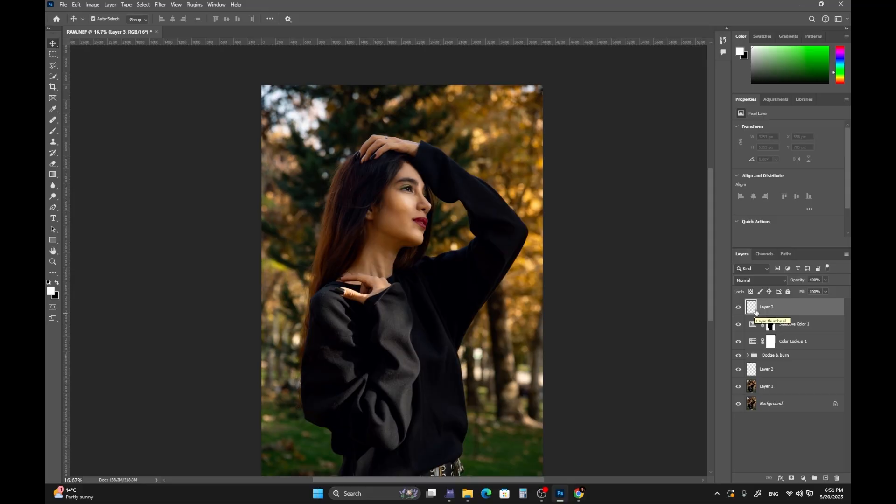
{"action": "left_click", "coordinate": [758, 281]}
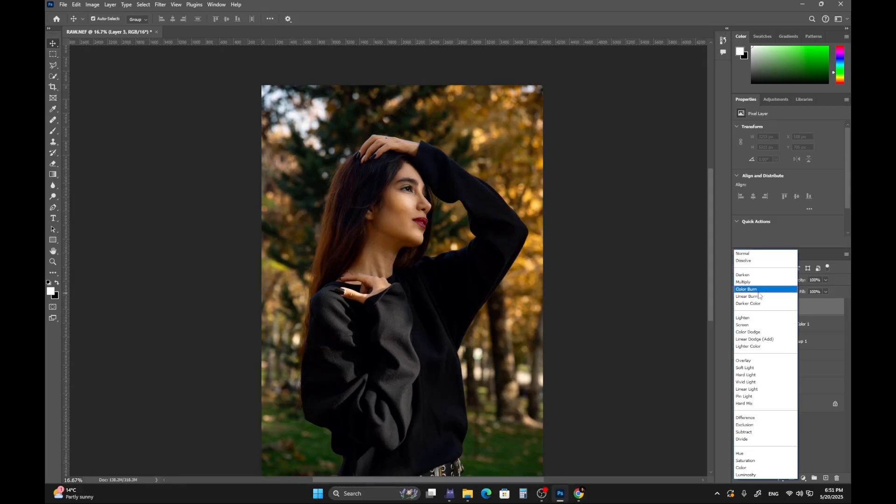
{"action": "left_click", "coordinate": [754, 370]}
- Choose the Brush and set its foreground color to a light orange, about #f5af77
{"action": "key", "text": "b"}
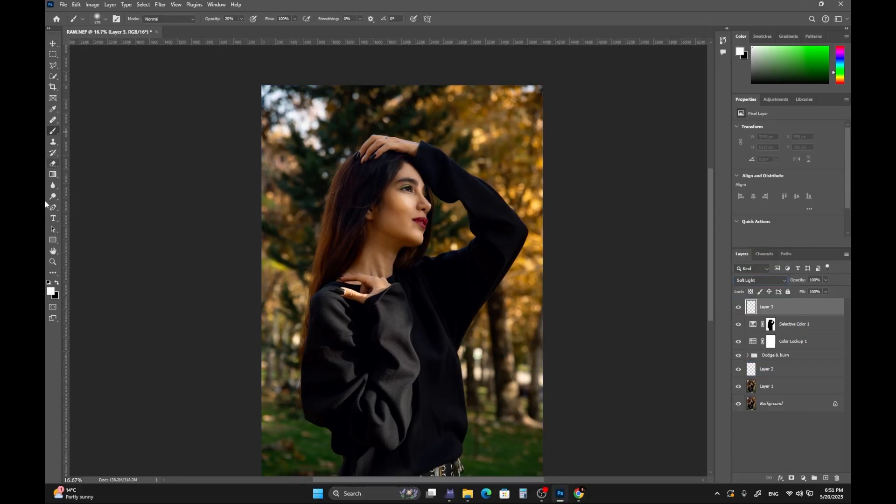
{"action": "left_click", "coordinate": [50, 291]}
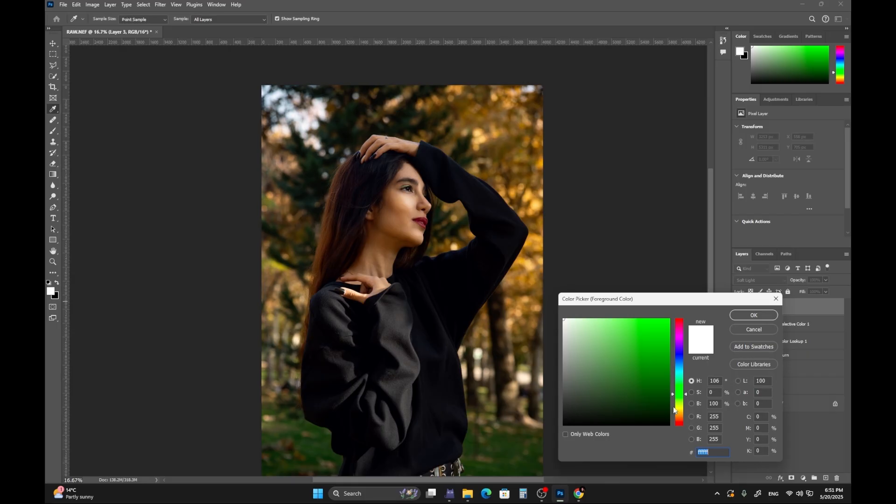
{"action": "left_click_drag", "start_coordinate": [673, 410], "coordinate": [674, 416]}
{"action": "left_click", "coordinate": [597, 335]}
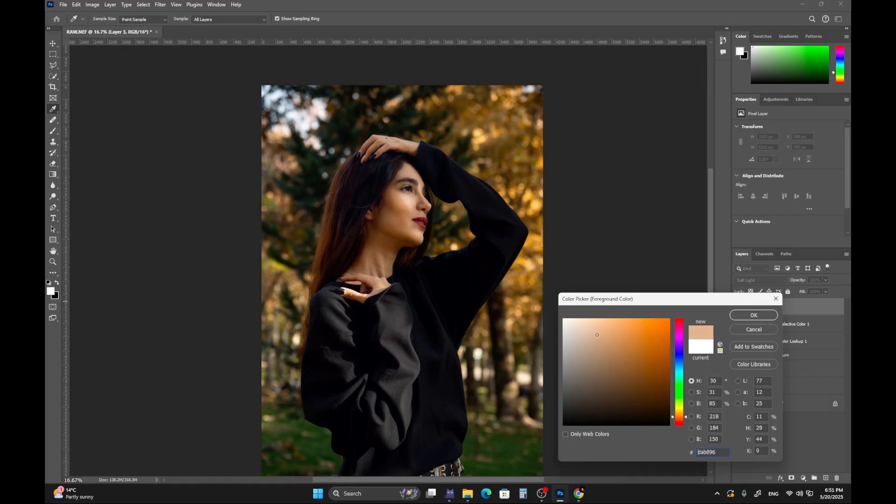
{"action": "left_click_drag", "start_coordinate": [597, 334], "coordinate": [626, 318]}
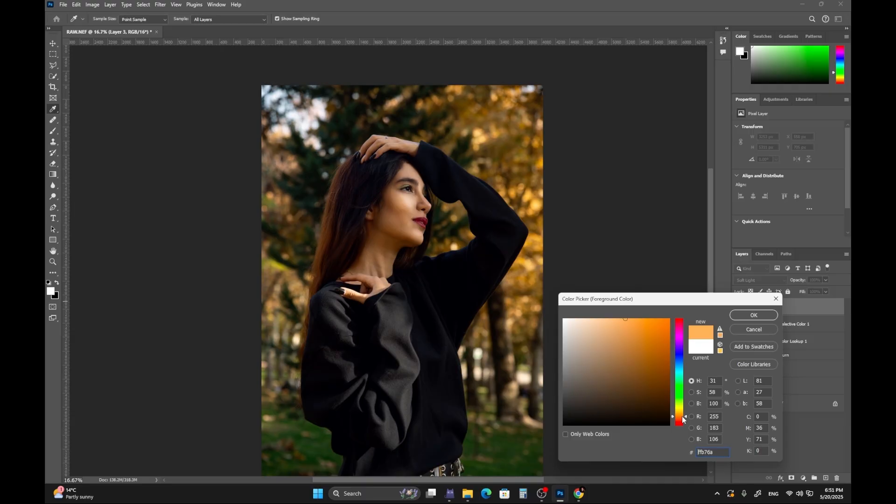
{"action": "left_click_drag", "start_coordinate": [682, 416], "coordinate": [682, 418]}
{"action": "left_click_drag", "start_coordinate": [615, 337], "coordinate": [613, 323]}
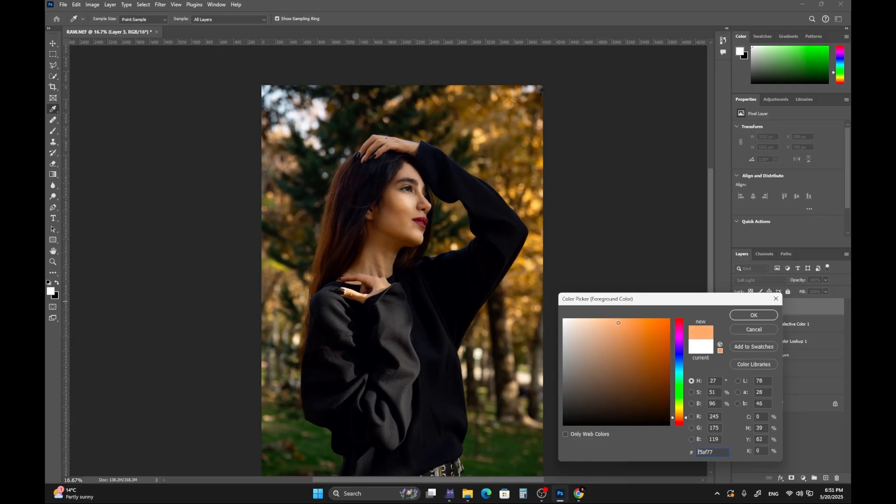
{"action": "left_click", "coordinate": [770, 314]}
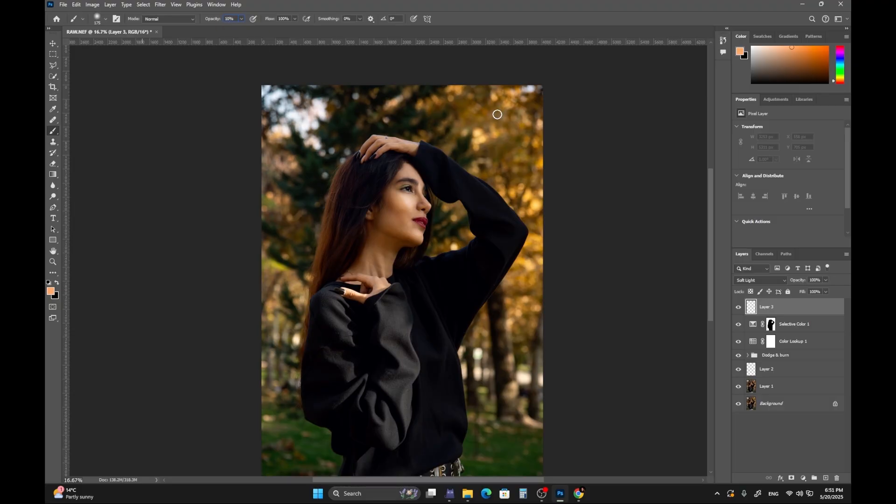
- Enlarge the brush to 2400 px and, at 10% opacity, paint orange light over the foliage behind the raised arm
{"action": "key", "text": "]"}
{"action": "key", "text": "]"}
{"action": "key", "text": "]"}
{"action": "key", "text": "]"}
{"action": "key", "text": "]"}
{"action": "key", "text": "]"}
{"action": "key", "text": "]"}
{"action": "key", "text": "]"}
{"action": "key", "text": "]"}
{"action": "key", "text": "]"}
{"action": "key", "text": "]"}
{"action": "key", "text": "]"}
{"action": "key", "text": "]"}
{"action": "left_click_drag", "start_coordinate": [491, 198], "coordinate": [475, 266]}
{"action": "key", "text": "]"}
{"action": "key", "text": "]"}
{"action": "key", "text": "]"}
{"action": "key", "text": "]"}
{"action": "key", "text": "]"}
{"action": "key", "text": "]"}
{"action": "key", "text": "]"}
{"action": "key", "text": "]"}
{"action": "left_click", "coordinate": [504, 187]}
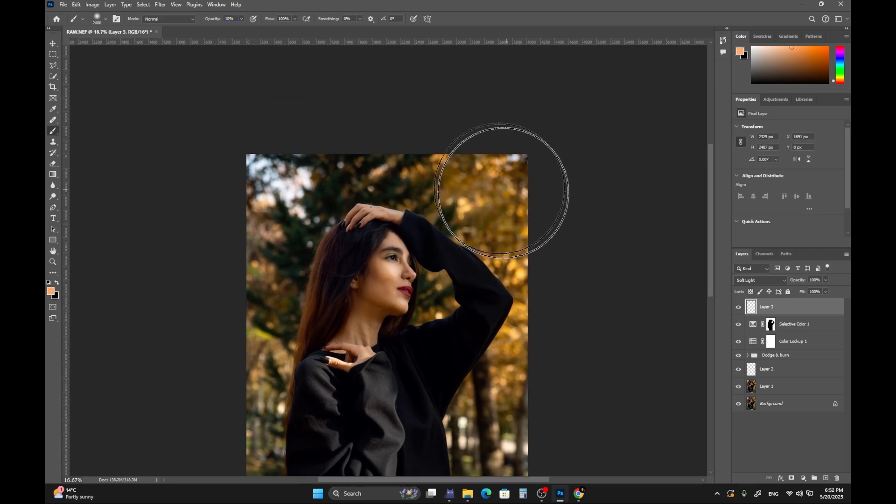
- Brush the orange light across the rest of the photo, from the upper trees down to the grass
{"action": "mouse_move", "coordinate": [539, 387]}
{"action": "left_mouse_down"}
{"action": "mouse_move", "coordinate": [533, 194]}
{"action": "mouse_move", "coordinate": [503, 203]}
{"action": "mouse_move", "coordinate": [455, 149]}
{"action": "mouse_move", "coordinate": [389, 135]}
{"action": "mouse_move", "coordinate": [464, 124]}
{"action": "mouse_move", "coordinate": [310, 140]}
{"action": "mouse_move", "coordinate": [258, 242]}
{"action": "mouse_move", "coordinate": [256, 195]}
{"action": "left_mouse_up"}
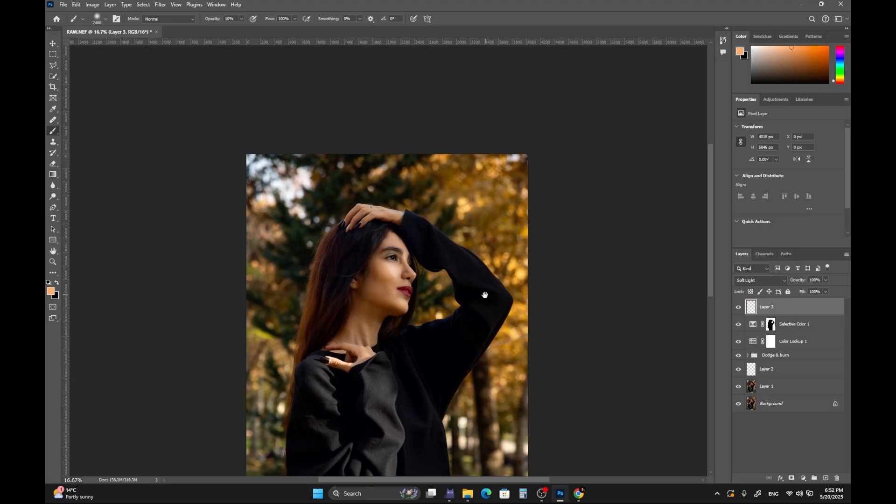
{"action": "left_click_drag", "start_coordinate": [484, 295], "coordinate": [443, 182]}
{"action": "mouse_move", "coordinate": [477, 310]}
{"action": "left_mouse_down"}
{"action": "mouse_move", "coordinate": [478, 193]}
{"action": "mouse_move", "coordinate": [466, 189]}
{"action": "mouse_move", "coordinate": [454, 149]}
{"action": "mouse_move", "coordinate": [499, 297]}
{"action": "mouse_move", "coordinate": [467, 363]}
{"action": "mouse_move", "coordinate": [390, 372]}
{"action": "mouse_move", "coordinate": [362, 320]}
{"action": "mouse_move", "coordinate": [388, 284]}
{"action": "mouse_move", "coordinate": [474, 339]}
{"action": "mouse_move", "coordinate": [438, 437]}
{"action": "mouse_move", "coordinate": [238, 431]}
{"action": "mouse_move", "coordinate": [196, 327]}
{"action": "mouse_move", "coordinate": [192, 203]}
{"action": "mouse_move", "coordinate": [213, 160]}
{"action": "mouse_move", "coordinate": [277, 113]}
{"action": "left_mouse_up"}
{"action": "left_click_drag", "start_coordinate": [439, 183], "coordinate": [439, 274]}
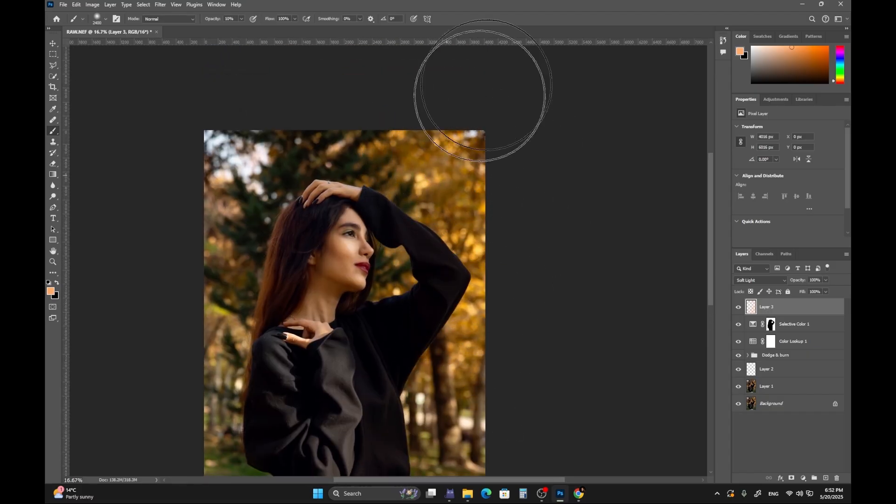
{"action": "scroll", "coordinate": [452, 281], "scroll_direction": "down", "scroll_amount": 5}
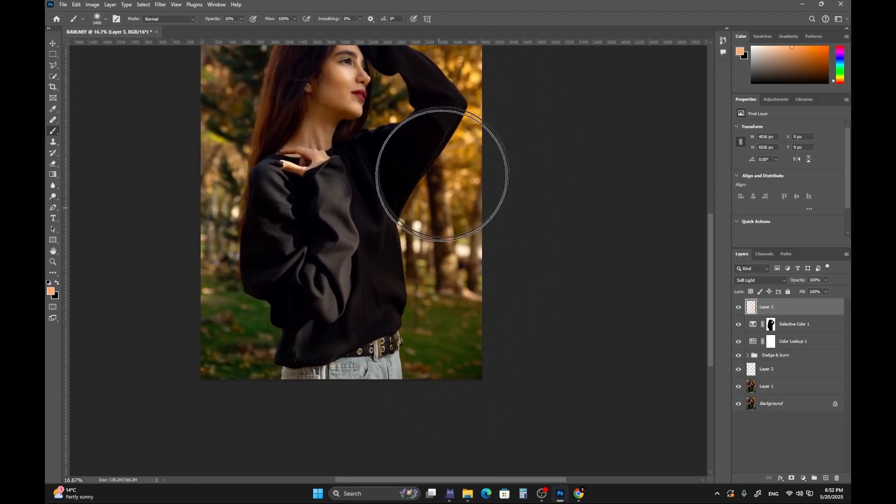
{"action": "left_click_drag", "start_coordinate": [442, 176], "coordinate": [462, 255]}
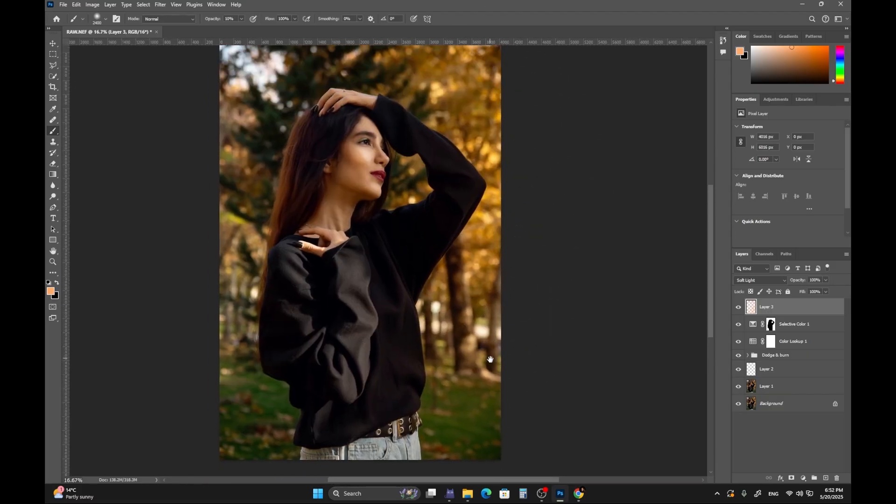
- Compare the photo with and without the painted light and lower Layer 3's opacity to about 57%
{"action": "left_click", "coordinate": [739, 307]}
{"action": "left_click", "coordinate": [739, 307]}
{"action": "left_click", "coordinate": [739, 307]}
{"action": "left_click", "coordinate": [739, 307]}
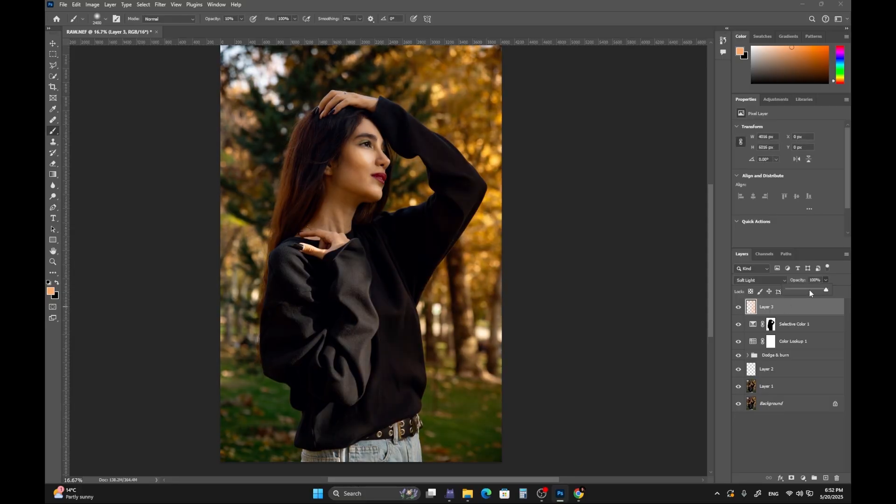
{"action": "left_click", "coordinate": [809, 291]}
{"action": "left_click", "coordinate": [740, 307]}
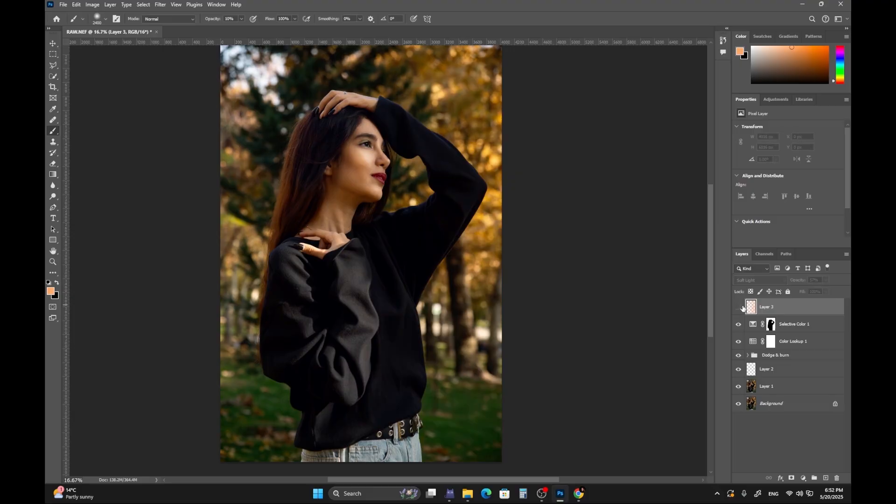
{"action": "left_click", "coordinate": [739, 307]}
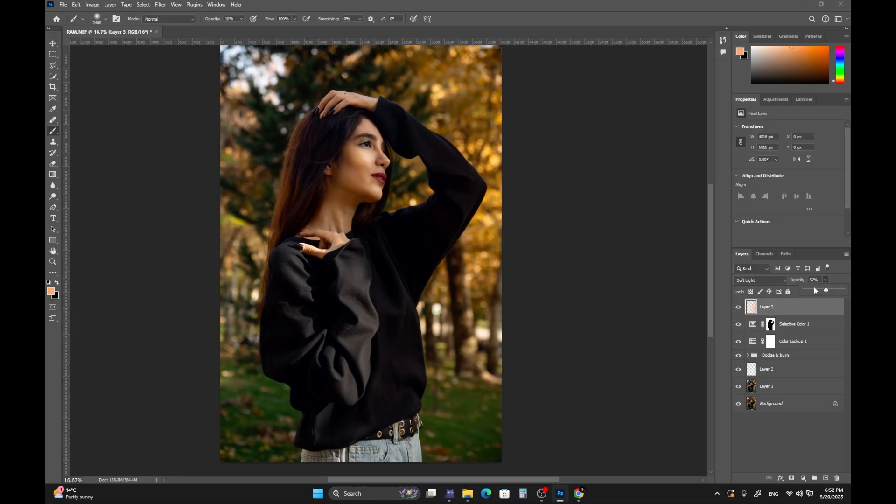
{"action": "left_click", "coordinate": [738, 307]}
{"action": "left_click", "coordinate": [739, 308]}
- Stamp all visible layers onto a new top layer and add 5% Gaussian noise to it with Monochromatic turned off
{"action": "key", "text": "ctrl+alt+shift+e"}
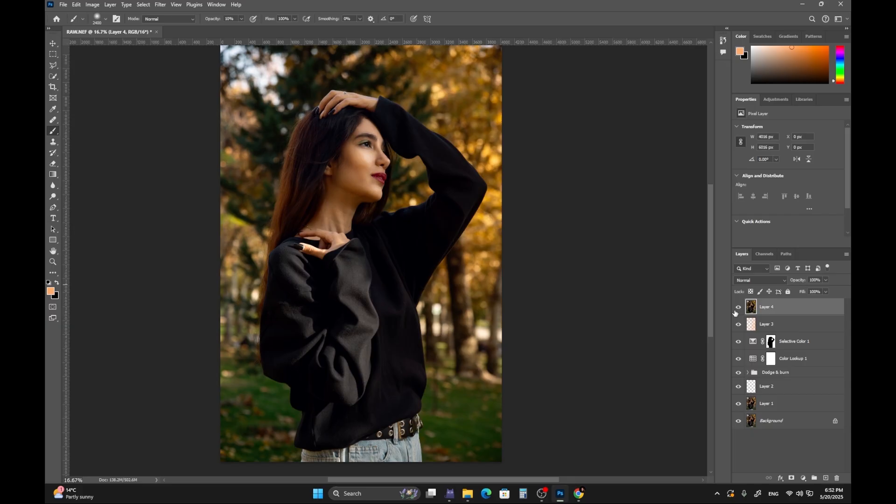
{"action": "left_click", "coordinate": [162, 7]}
{"action": "mouse_move", "coordinate": [187, 137]}
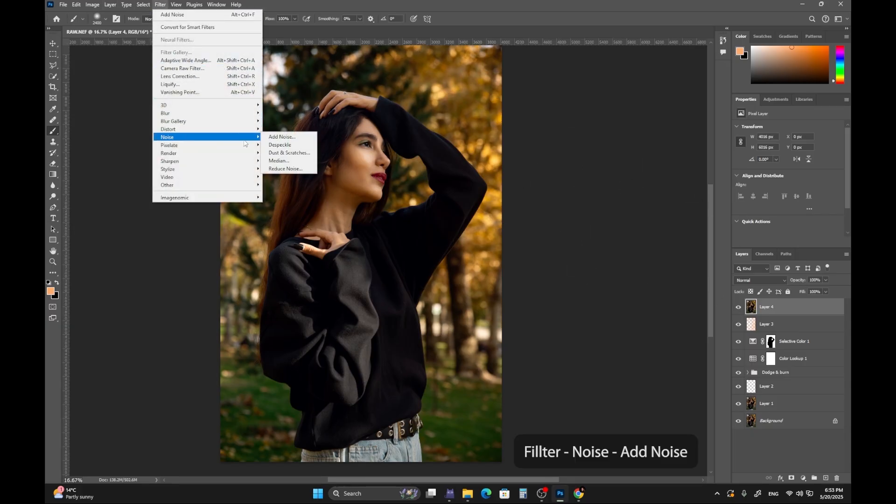
{"action": "left_click", "coordinate": [279, 136]}
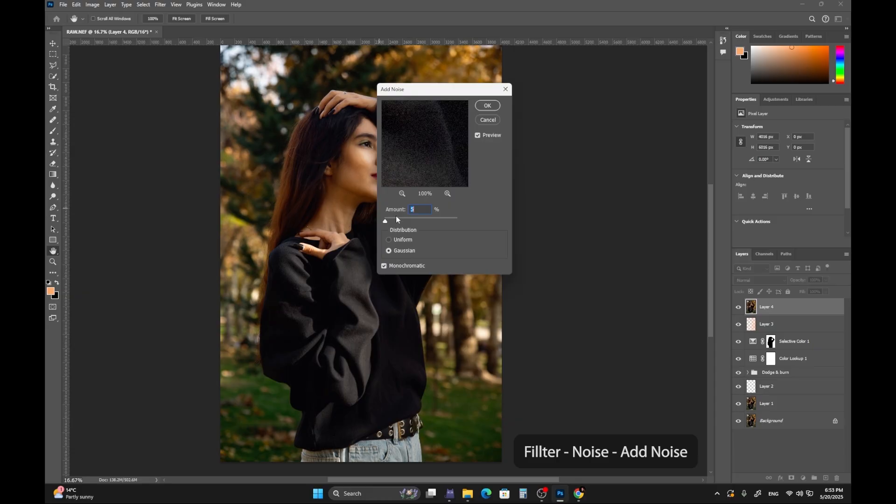
{"action": "left_click_drag", "start_coordinate": [429, 96], "coordinate": [483, 123]}
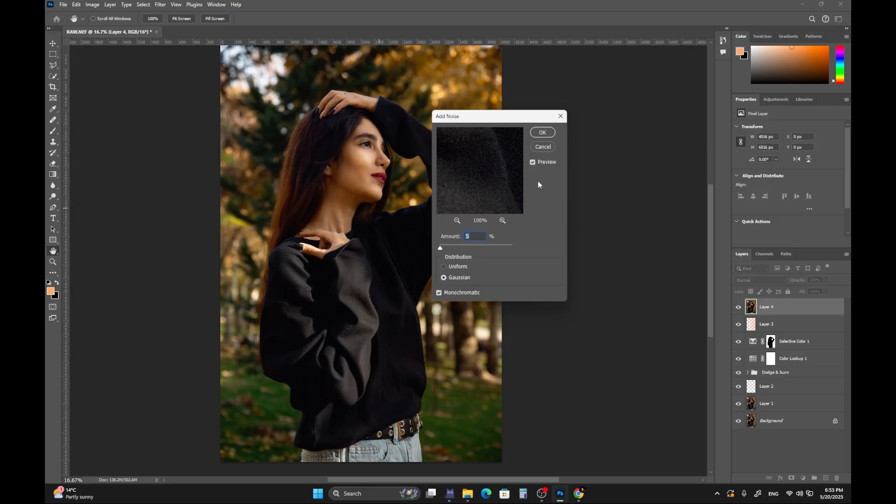
{"action": "left_click", "coordinate": [439, 293]}
{"action": "left_click", "coordinate": [543, 133]}
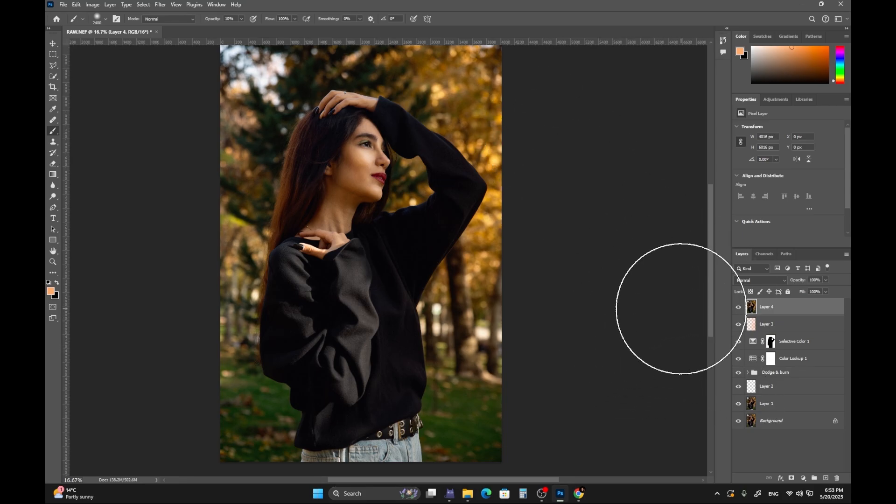
- Group all layers above the Background and compare the photo with the group shown and hidden
{"action": "left_click", "coordinate": [785, 404], "text": "shift"}
{"action": "left_click", "coordinate": [813, 477]}
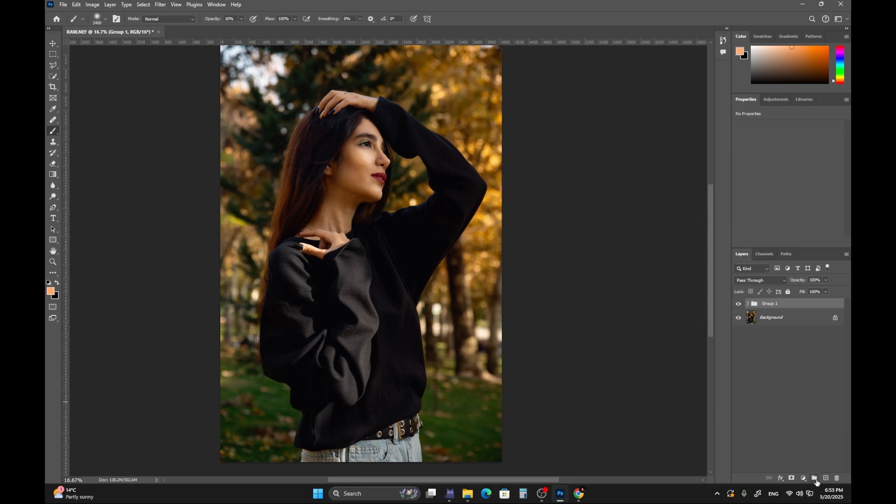
{"action": "left_click", "coordinate": [738, 303]}
{"action": "left_click", "coordinate": [738, 304]}
{"action": "left_click", "coordinate": [739, 304]}
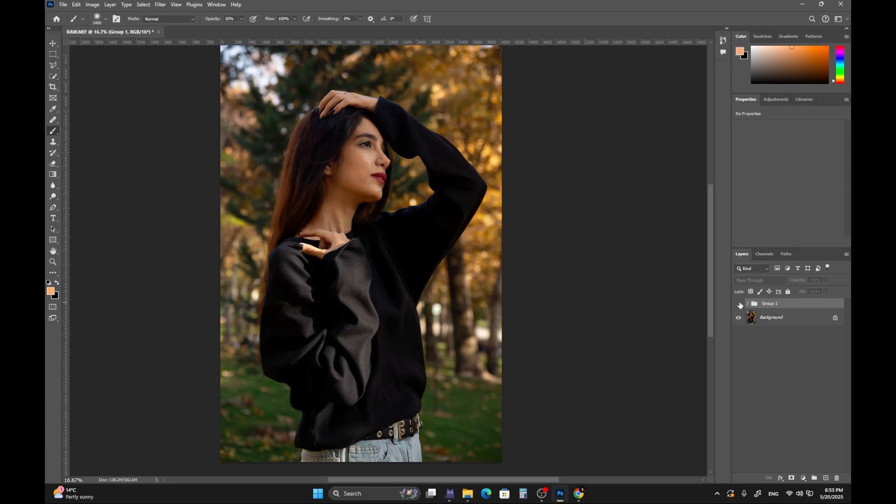
- Compare the face and upper body up close with the edit group hidden and shown
{"action": "key", "text": "ctrl+plus"}
{"action": "left_click_drag", "start_coordinate": [320, 195], "coordinate": [373, 329]}
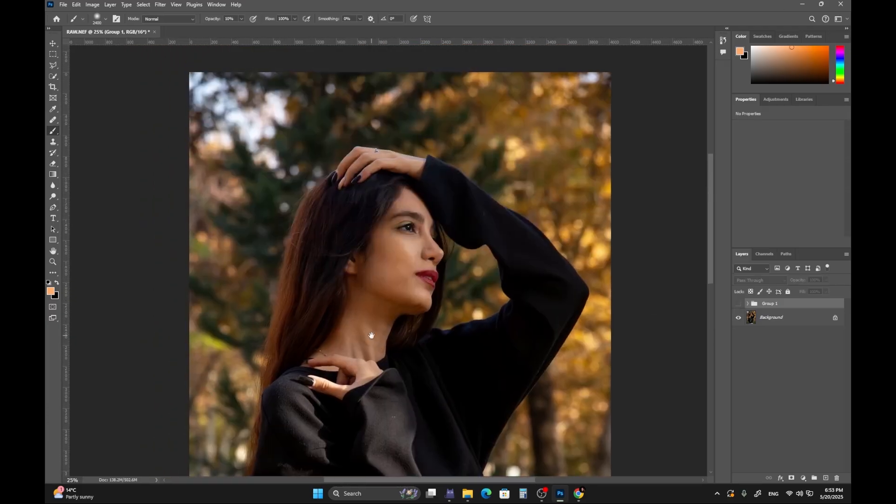
{"action": "left_click", "coordinate": [739, 304]}
{"action": "left_click", "coordinate": [739, 304]}
{"action": "left_click", "coordinate": [738, 304]}
{"action": "left_click", "coordinate": [741, 305]}
{"action": "left_click", "coordinate": [742, 306]}
- Fit the whole photo in view and compare the original with the finished edit using the group's visibility
{"action": "key", "text": "ctrl+0"}
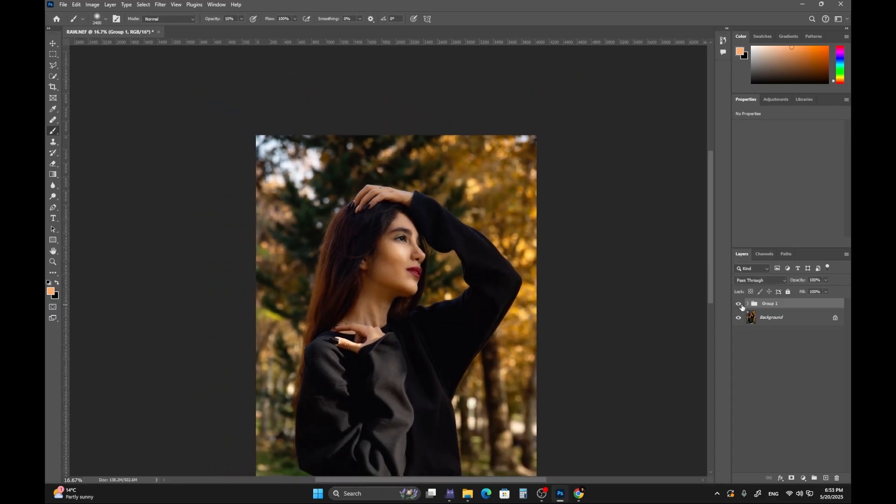
{"action": "left_click", "coordinate": [742, 305]}
{"action": "left_click", "coordinate": [742, 305]}
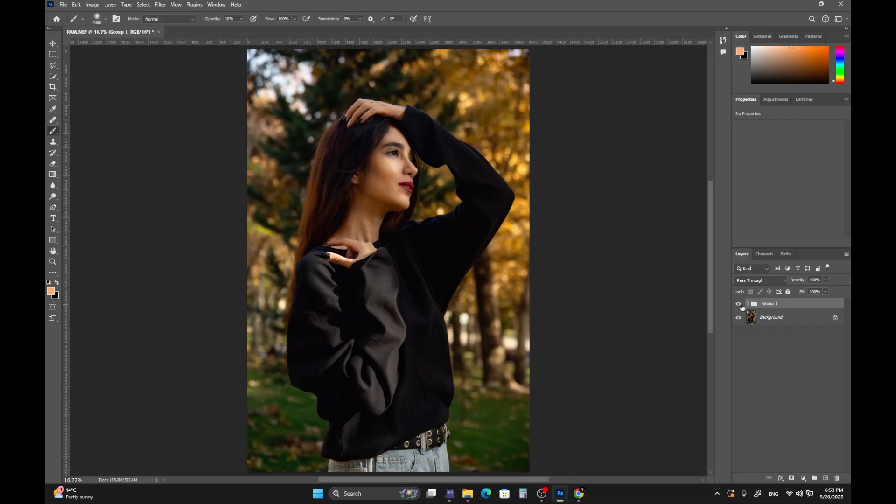
{"action": "left_click", "coordinate": [741, 305]}
{"action": "left_click", "coordinate": [742, 305]}
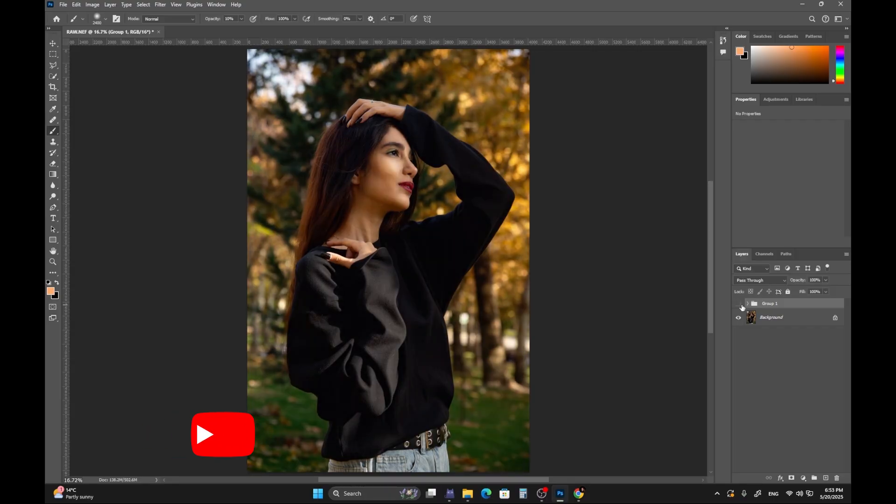
{"action": "left_click", "coordinate": [742, 305]}
{"action": "left_click", "coordinate": [738, 304]}
{"action": "left_click", "coordinate": [738, 304]}
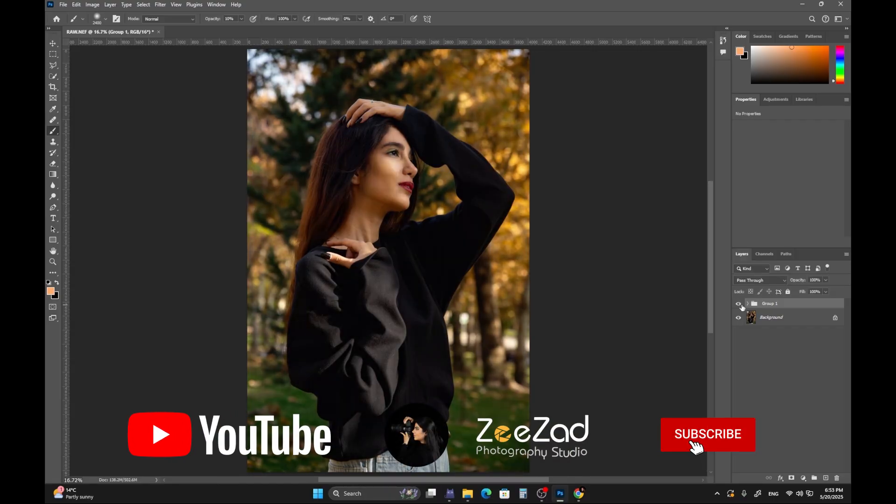
{"action": "left_click", "coordinate": [738, 304]}
{"action": "left_click", "coordinate": [742, 306]}
{"action": "left_click", "coordinate": [742, 305]}
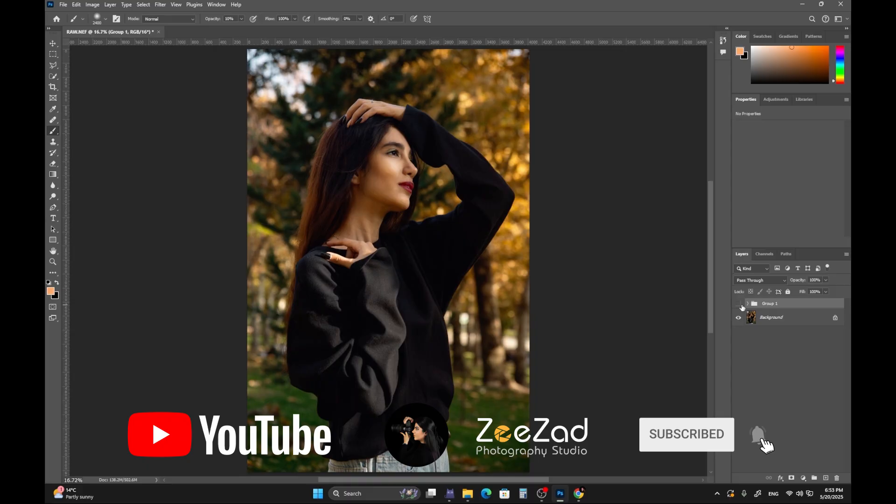
{"action": "left_click", "coordinate": [741, 306]}
{"action": "left_click", "coordinate": [742, 305]}
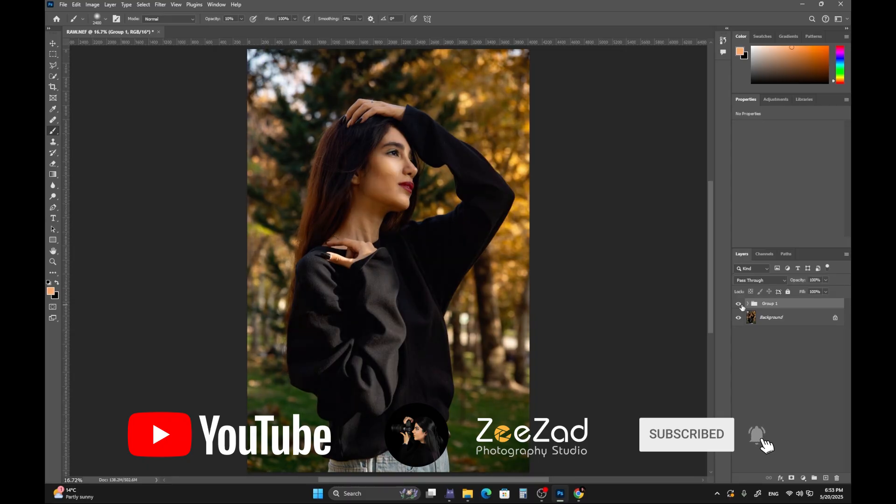